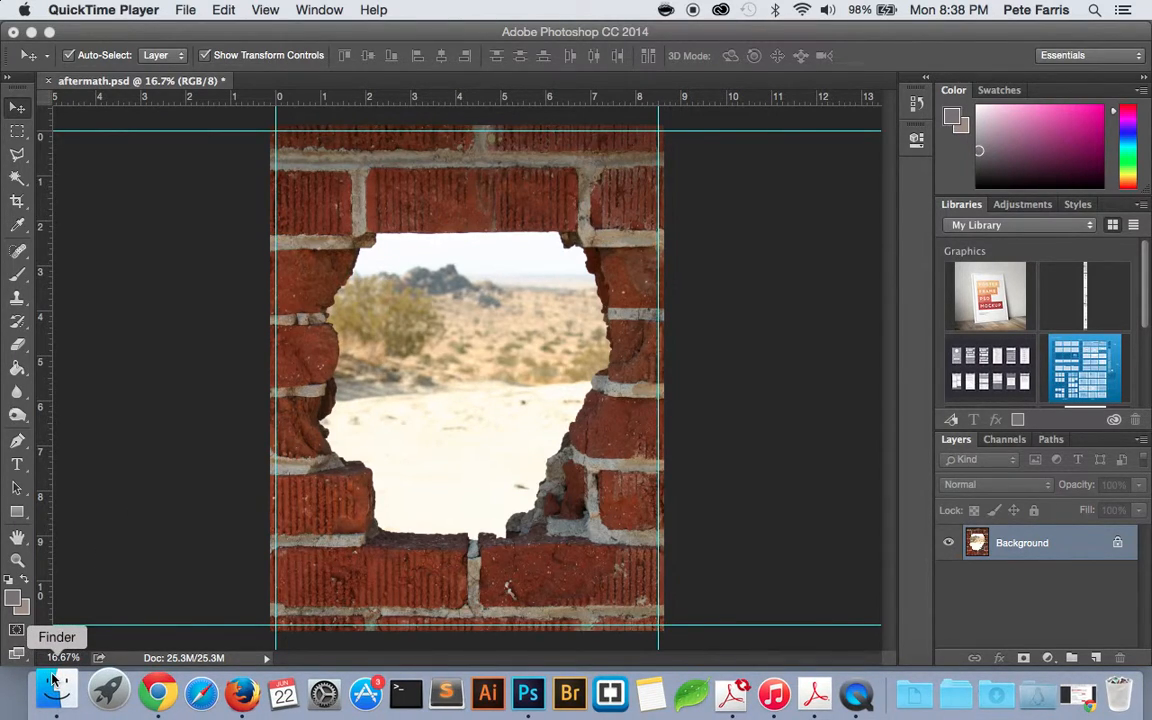
Try placing storm.jpg from the Movie folder as an embedded image in aftermath.psd, and undo the placement
left_click(149, 32)
left_click(143, 10)
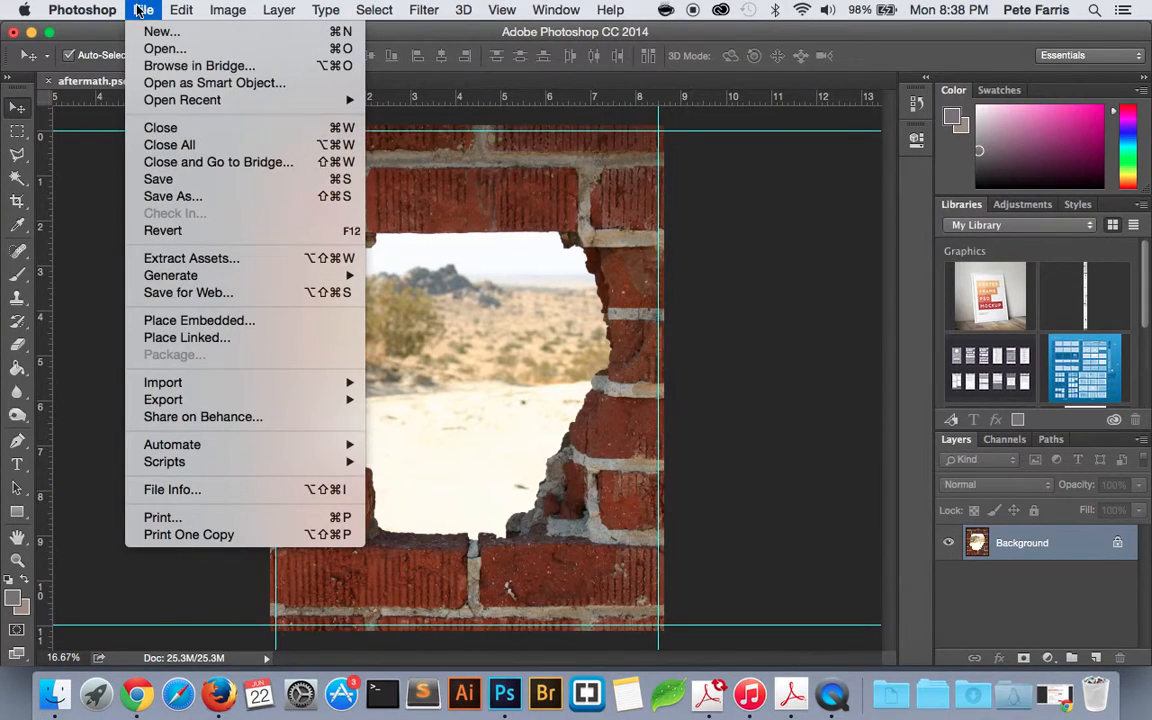
left_click(205, 321)
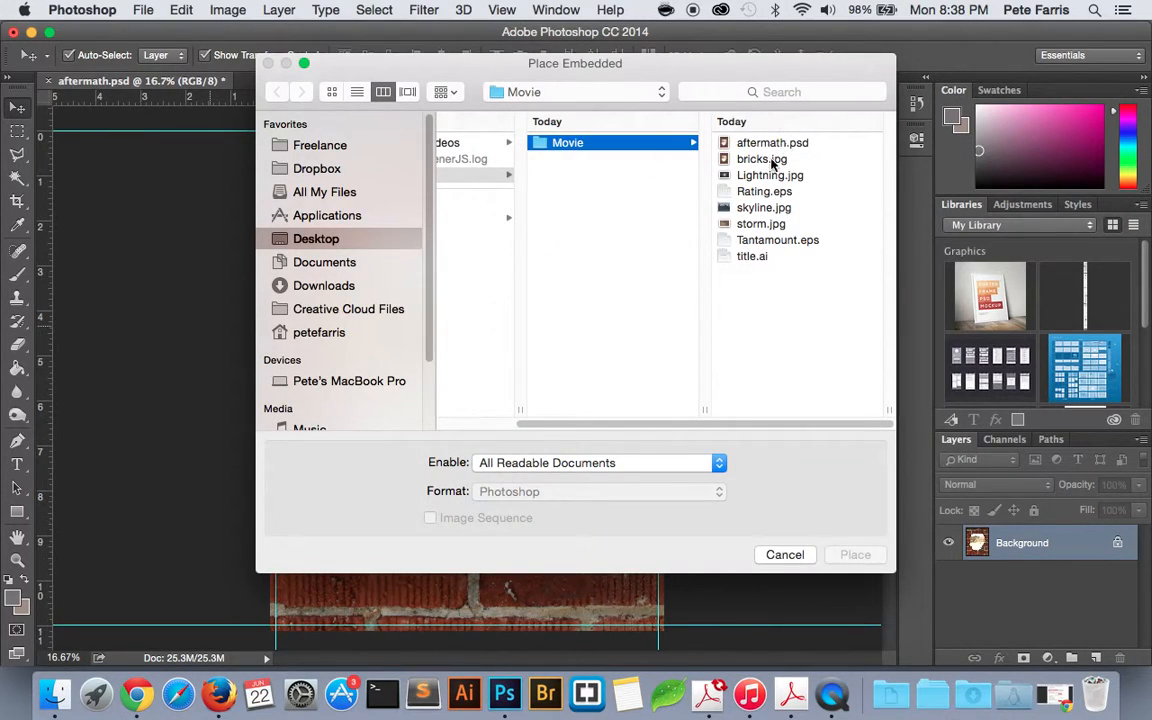
left_click(771, 224)
key("space")
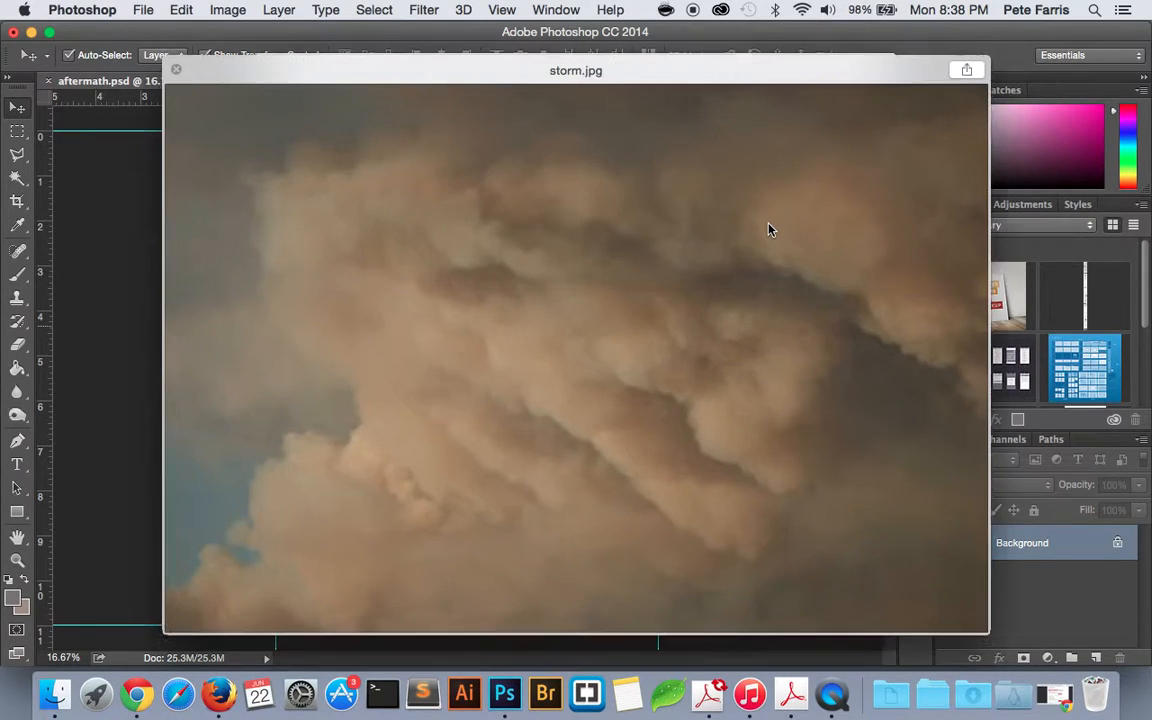
key("space")
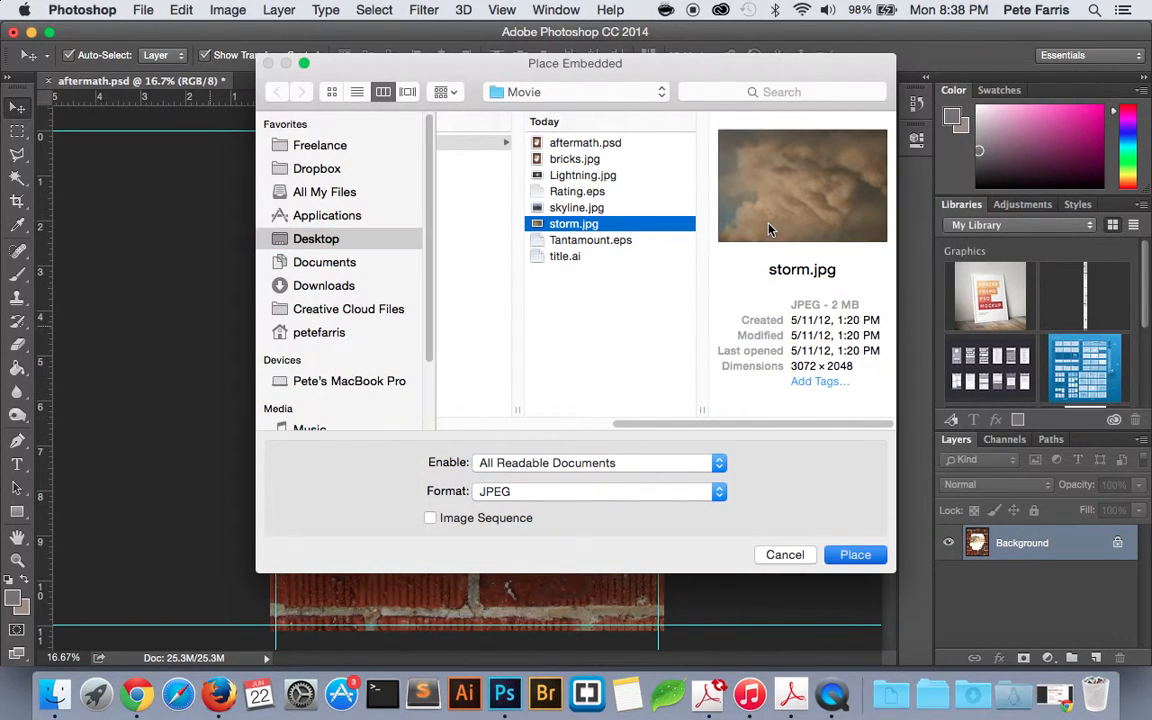
key("Return")
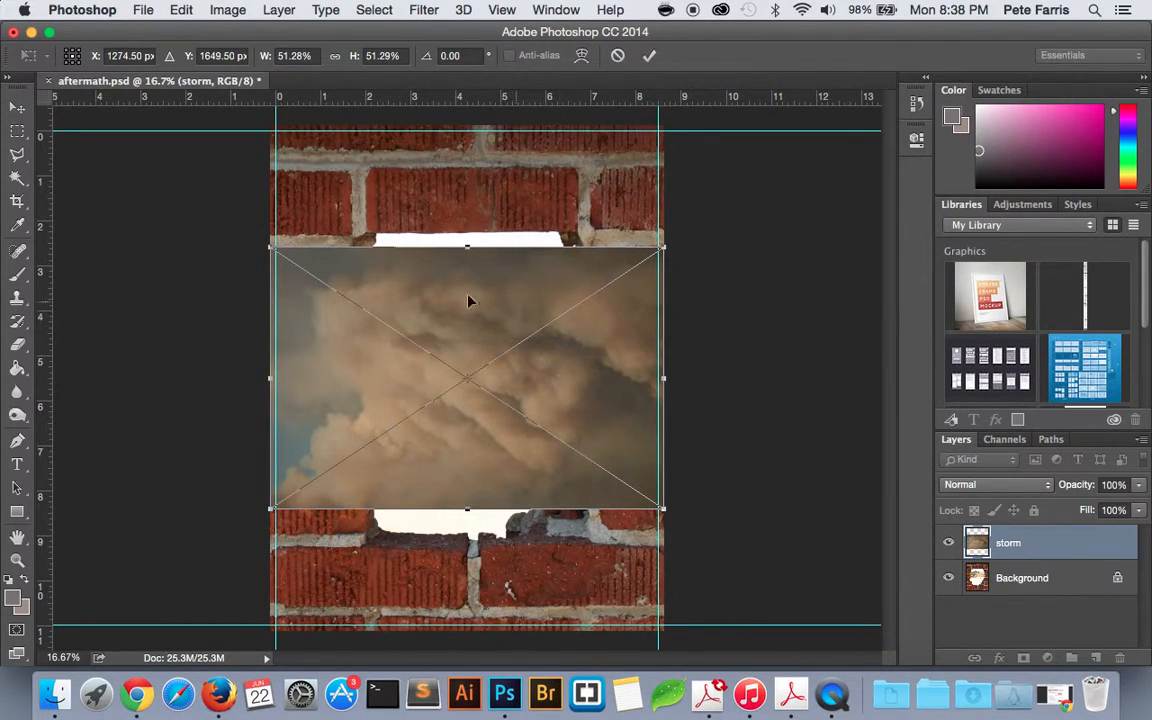
left_click(649, 55)
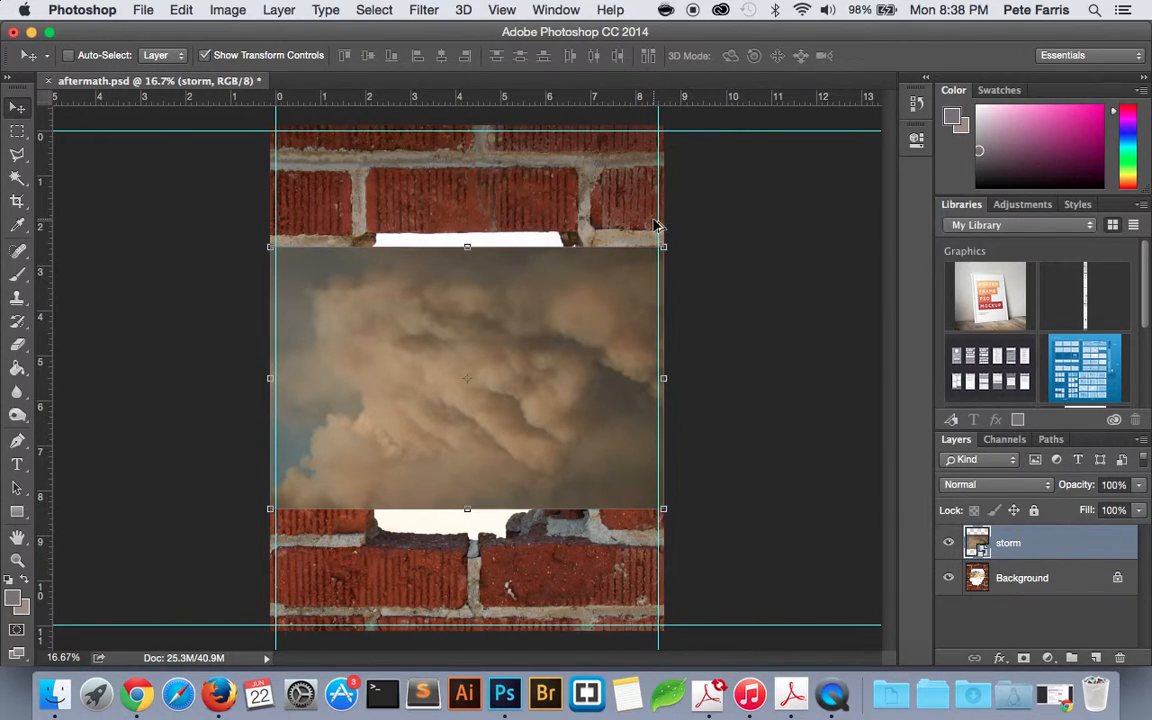
key("super+z")
Place storm.jpg from the Movie folder as a linked image over the brick wall at its default size
left_click(143, 9)
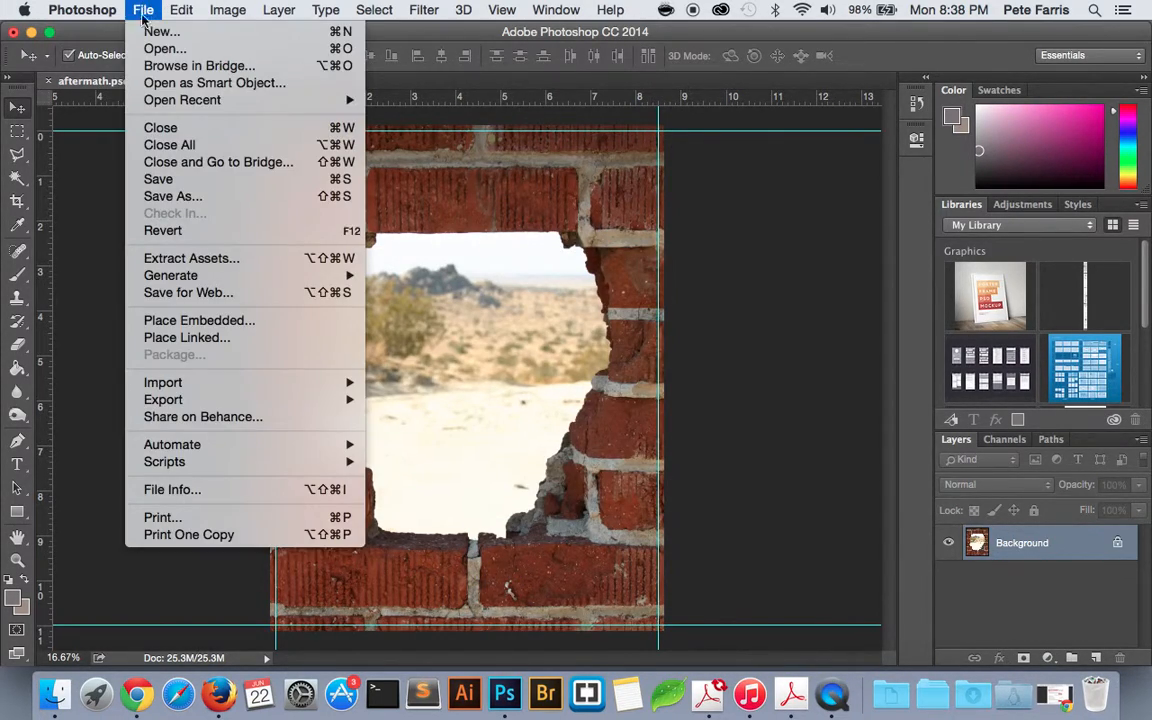
left_click(188, 340)
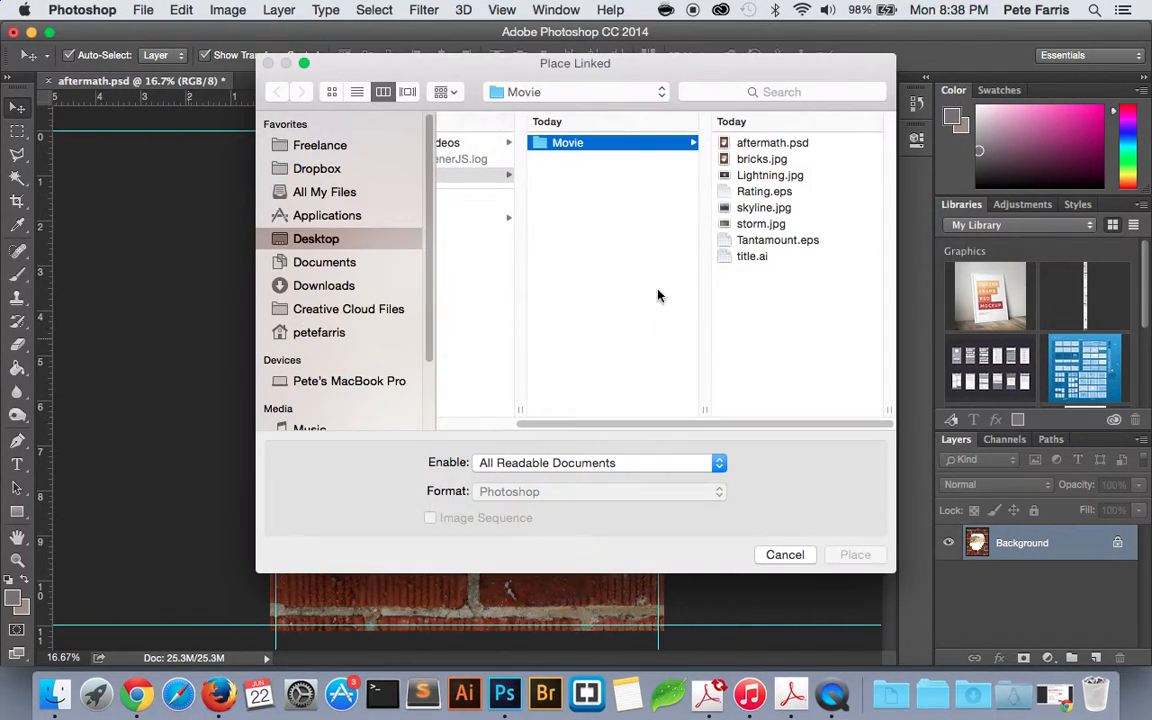
left_click(768, 223)
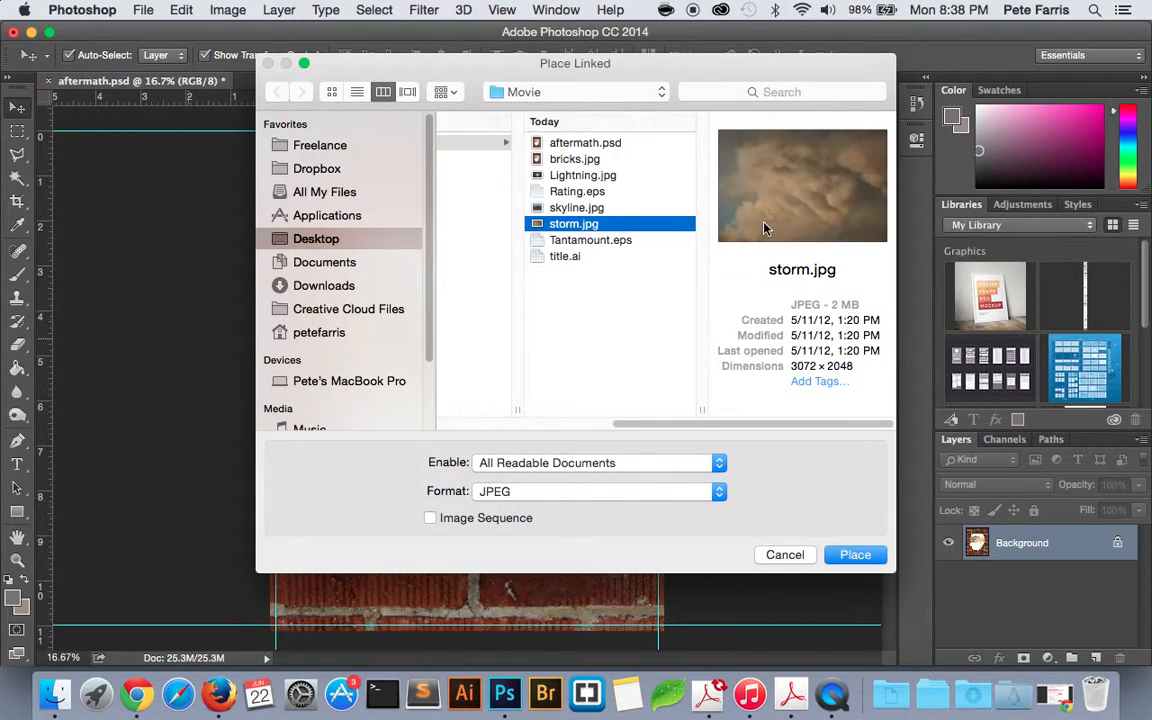
key("Return")
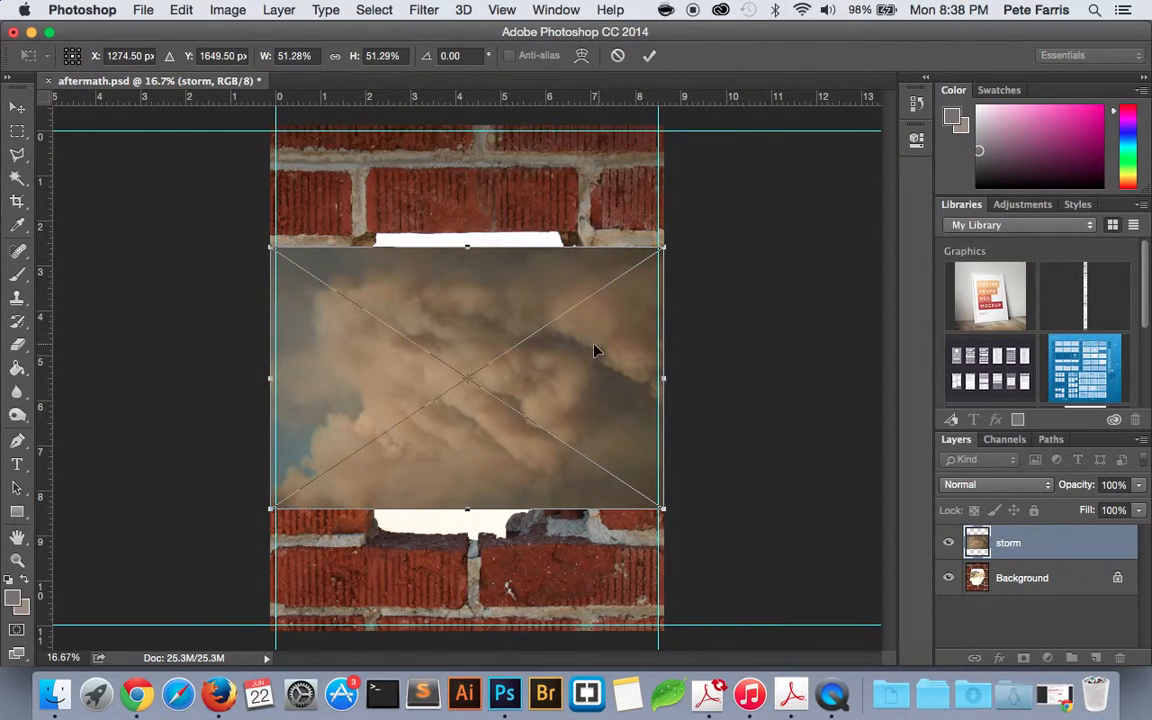
left_click(651, 58)
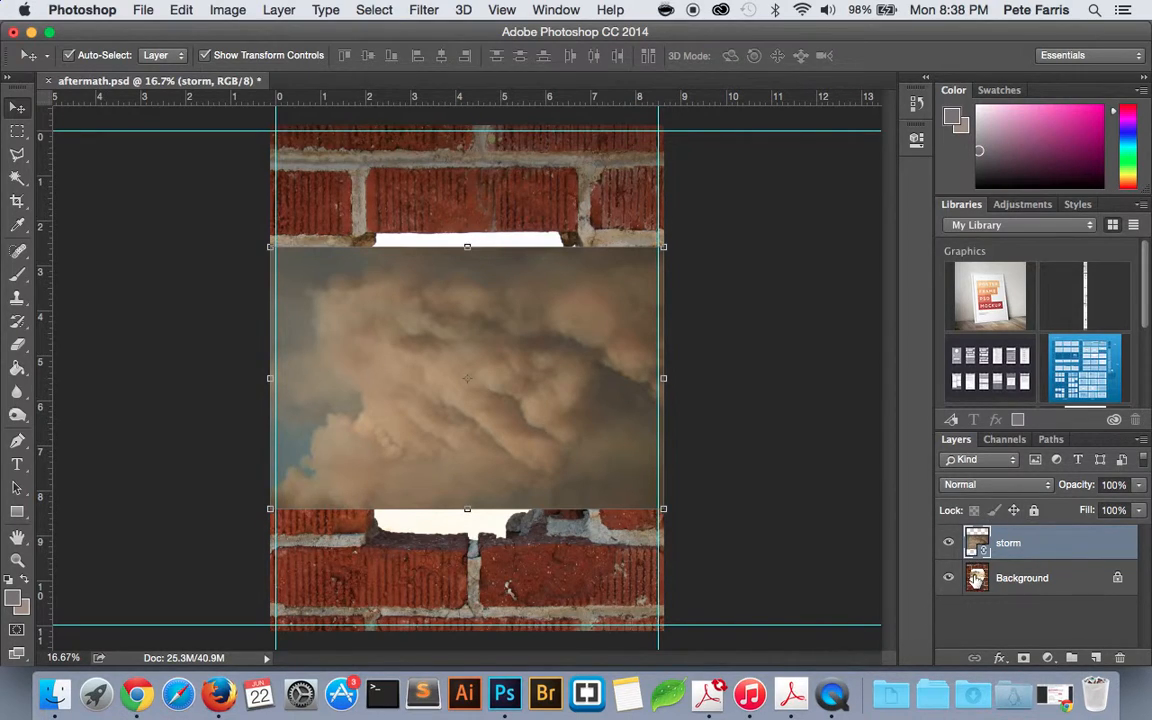
Open the linked storm layer's source file and apply Brightness/Contrast with contrast 100 and slightly reduced brightness
double_click(976, 545)
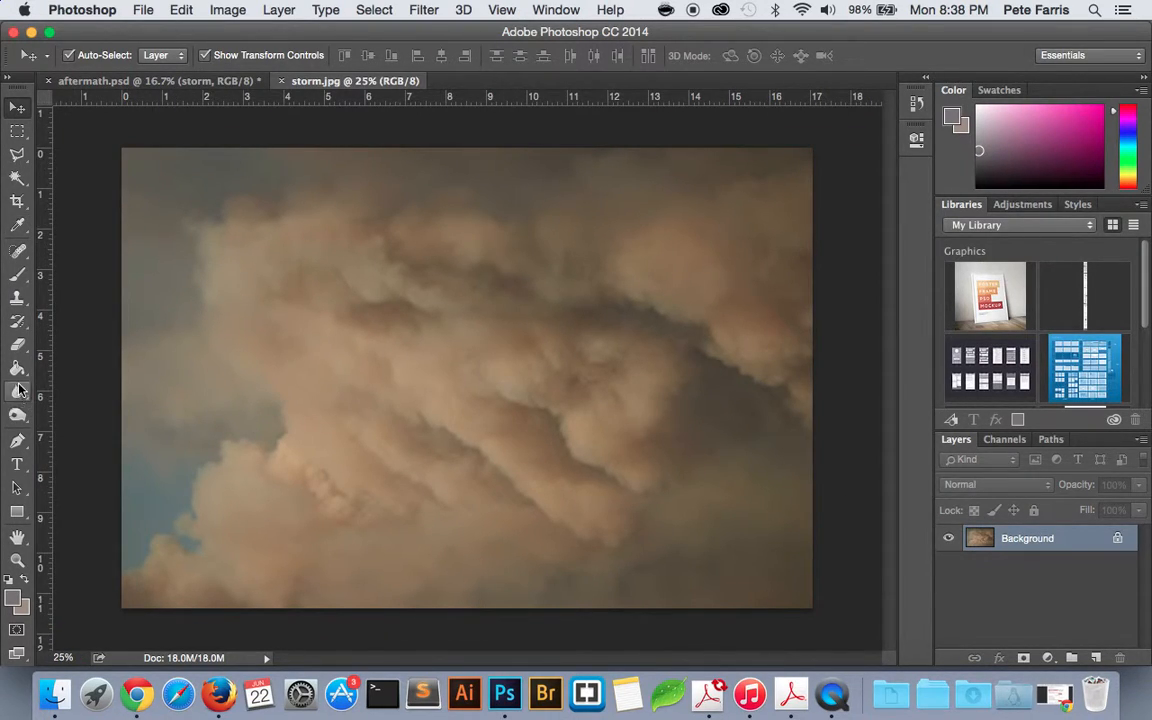
left_click(236, 9)
mouse_move(290, 59)
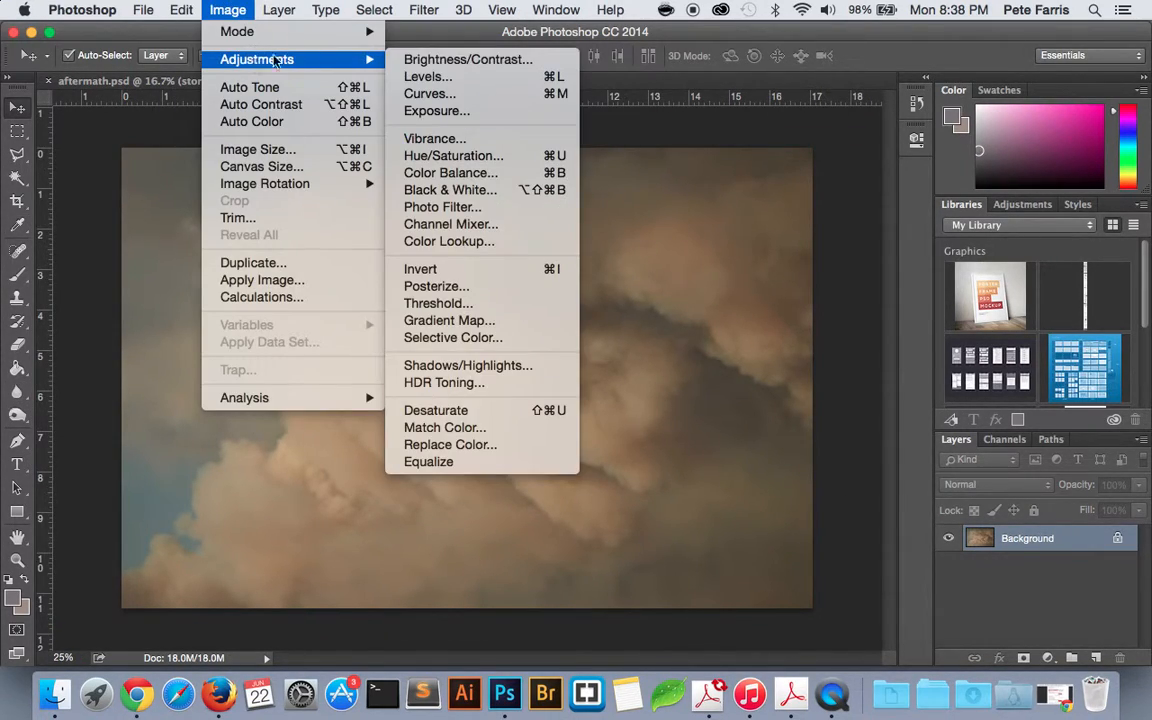
left_click(600, 62)
left_click_drag(823, 461, 951, 470)
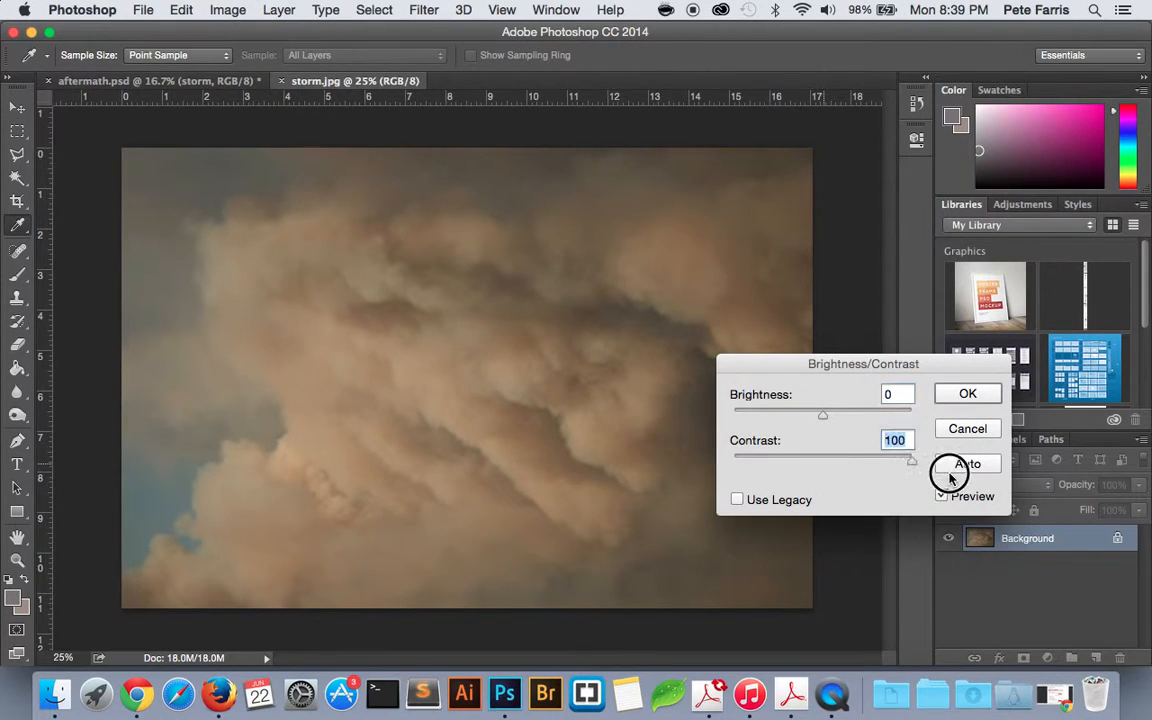
mouse_move(822, 414)
left_mouse_down()
mouse_move(730, 404)
mouse_move(751, 418)
mouse_move(815, 414)
left_mouse_up()
left_click(968, 394)
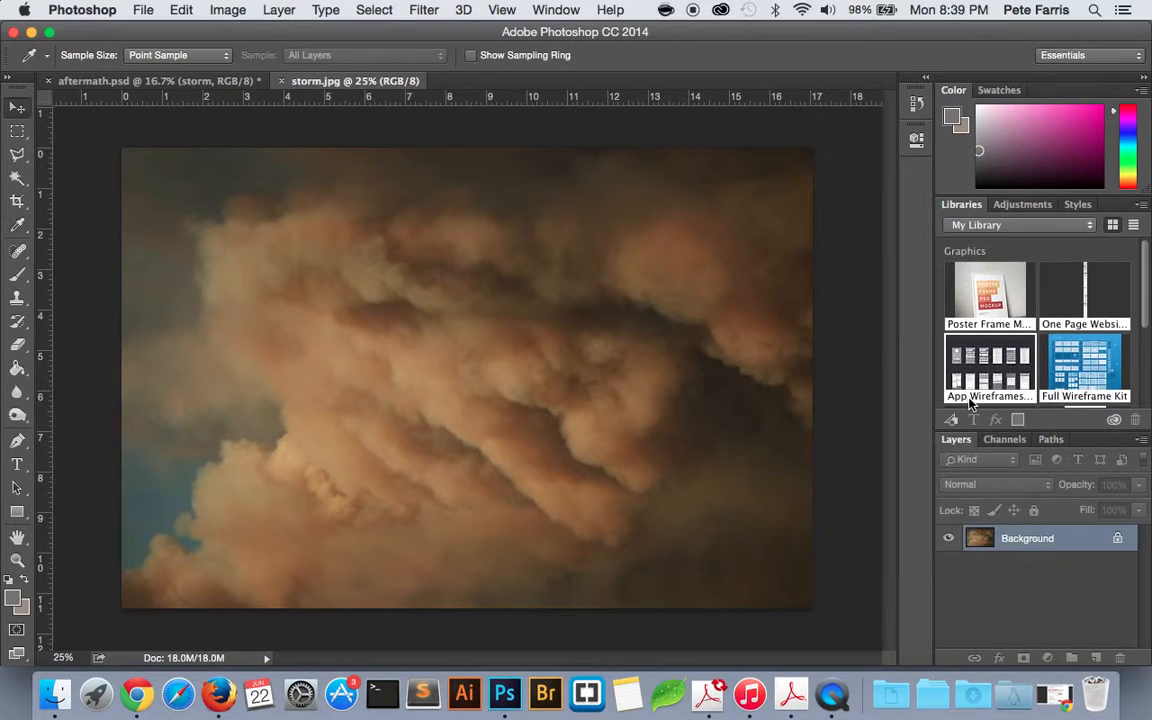
Save storm.jpg and compare the edited source with the linked storm layer in aftermath.psd
key("v")
key("cmd+s")
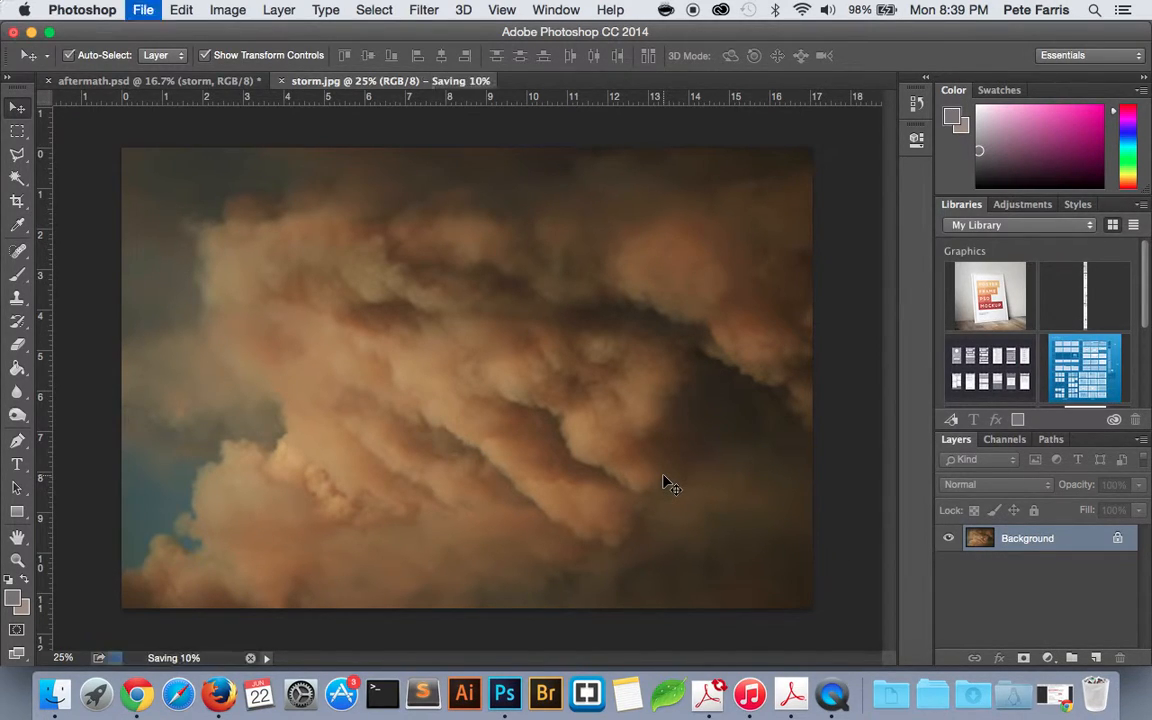
left_click(177, 82)
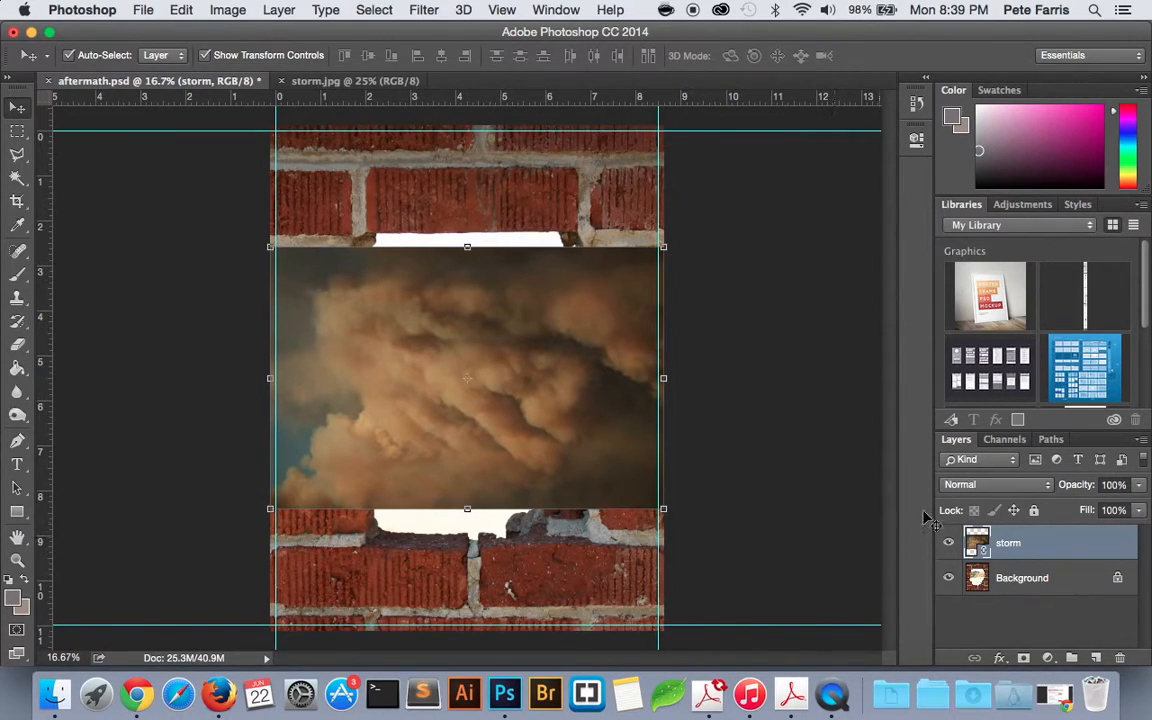
left_click(355, 81)
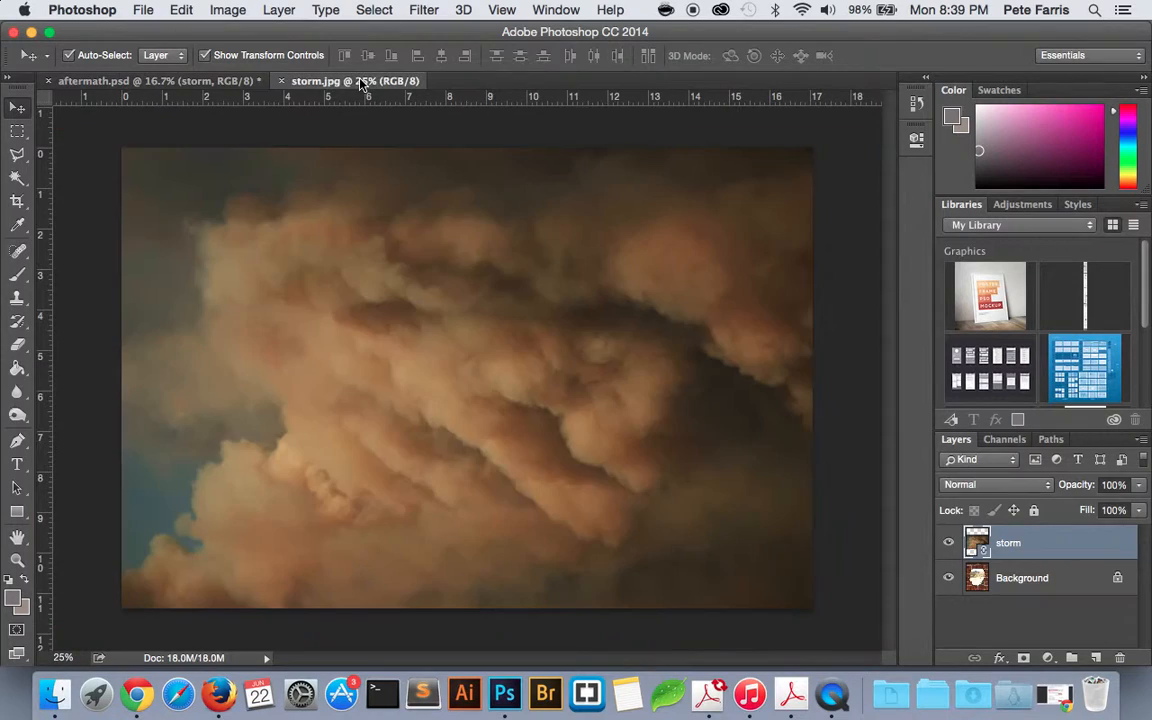
left_click(231, 81)
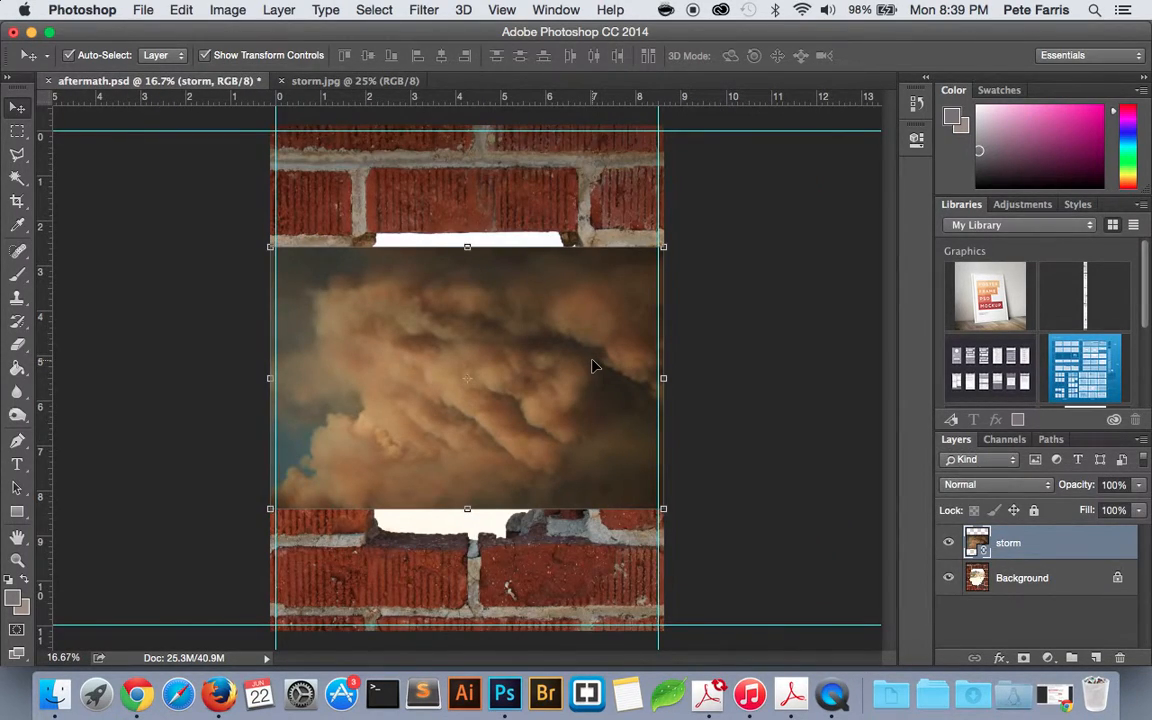
Undo the Brightness/Contrast change in storm.jpg, save the file, and return to aftermath.psd
left_click(359, 84)
key("super+z")
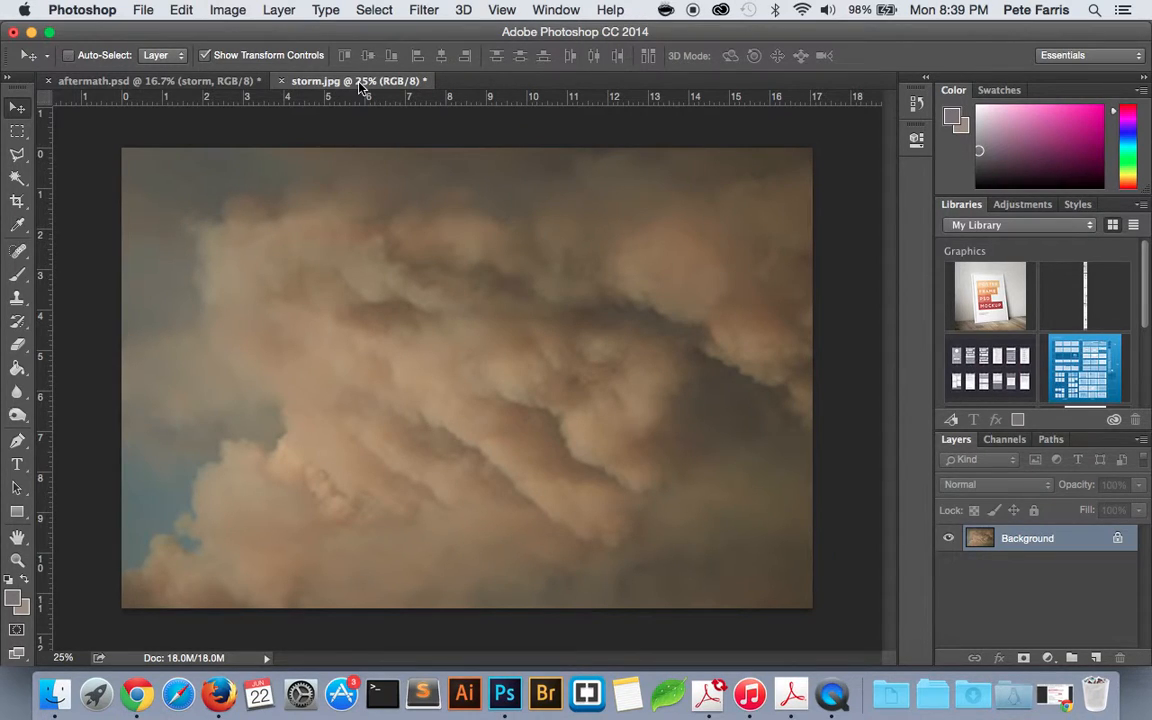
key("super+s")
left_click(191, 86)
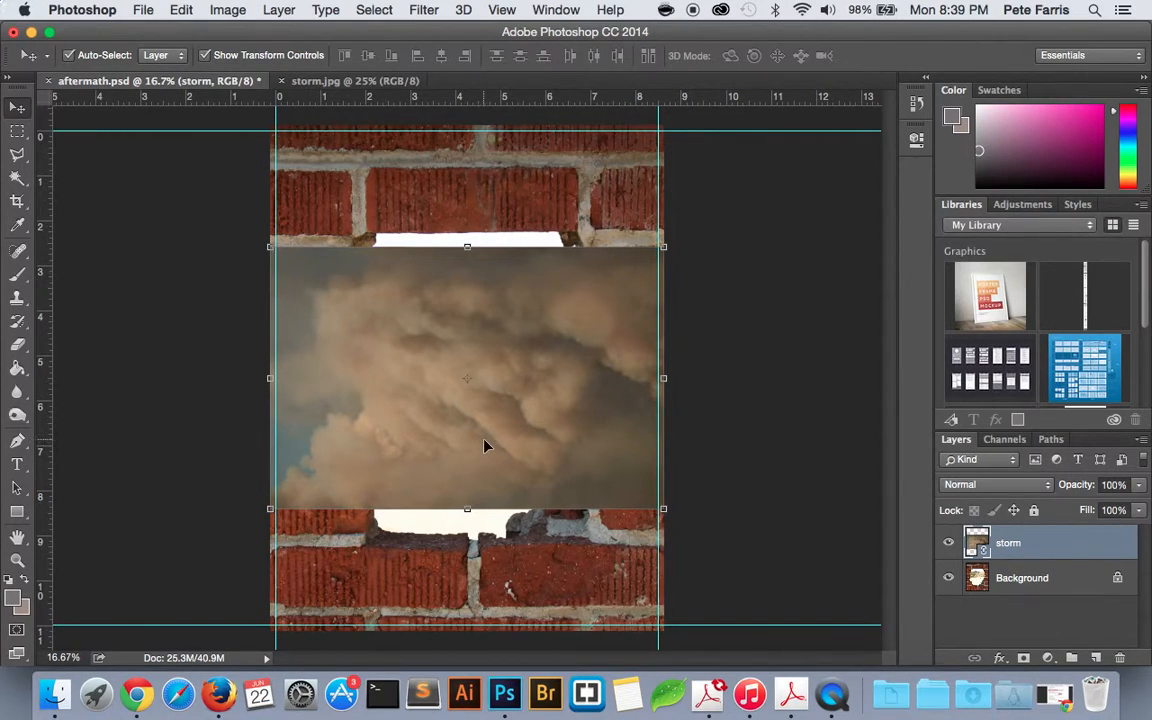
Save aftermath.psd with Maximize Compatibility on and set the format options prompt not to show again
key("super")
key("super+s")
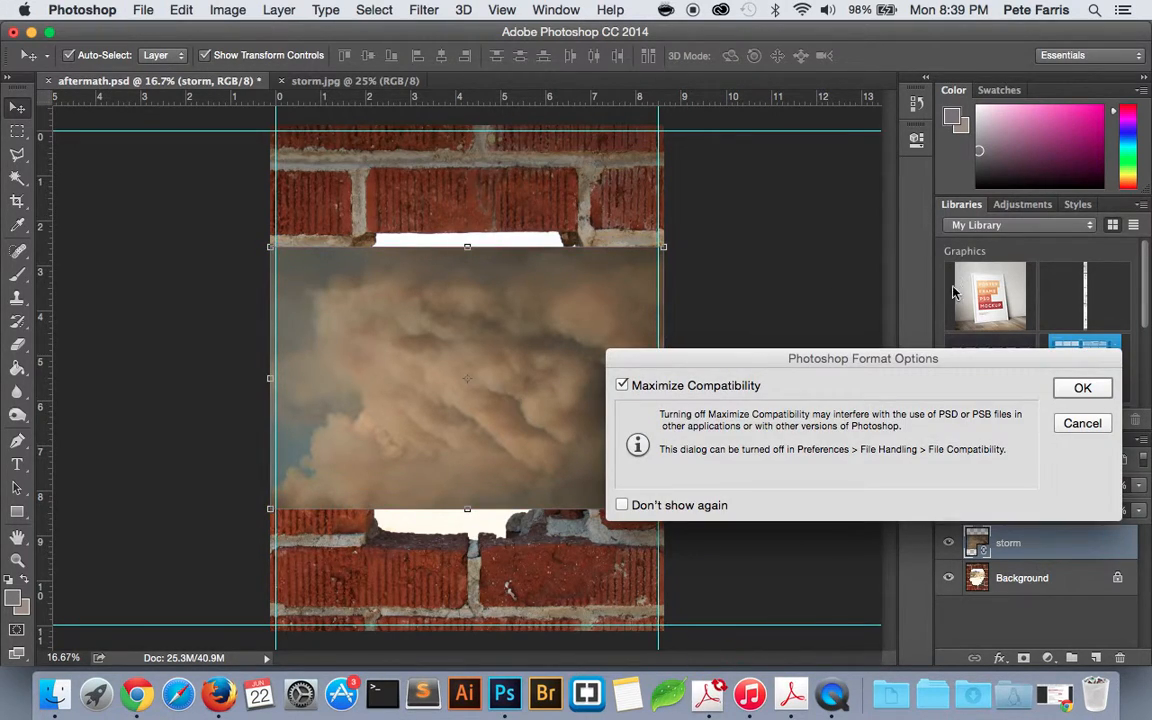
left_click_drag(849, 364, 430, 203)
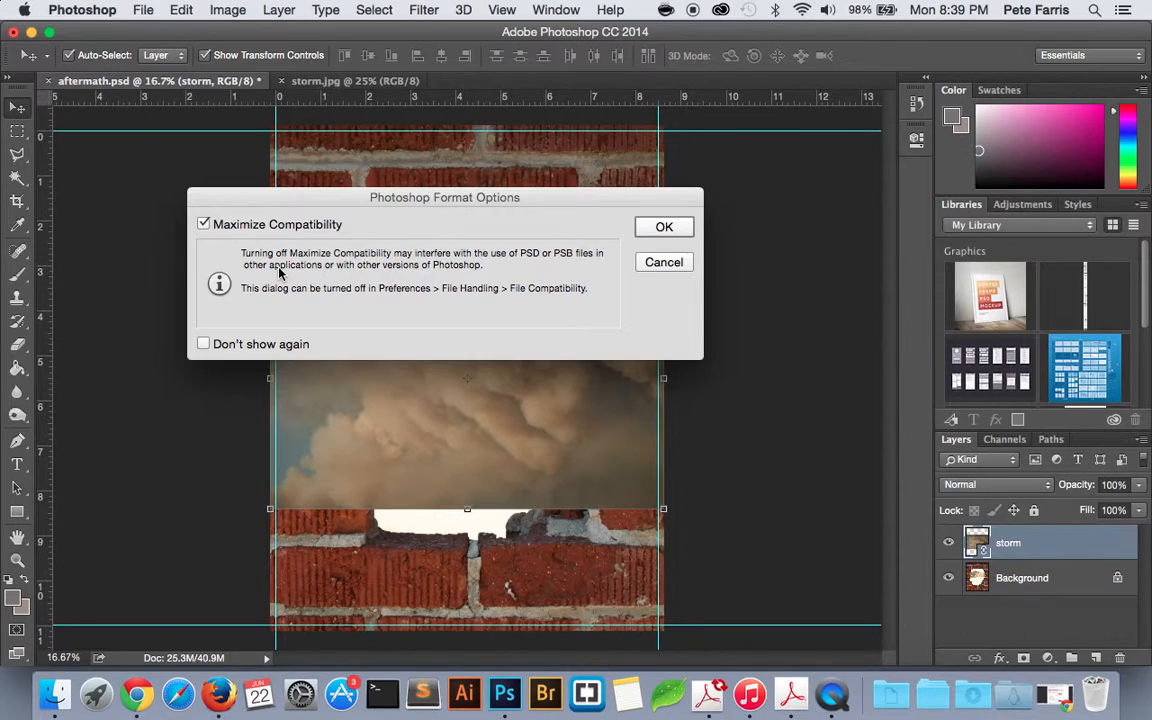
left_click(268, 344)
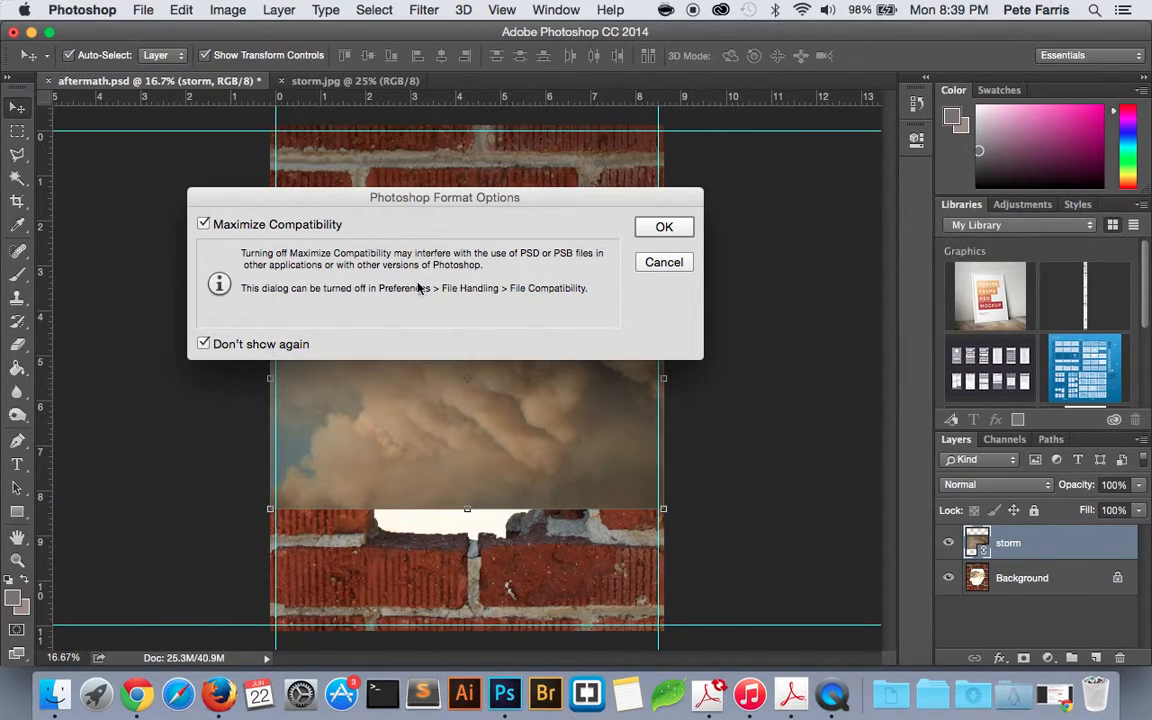
left_click(651, 232)
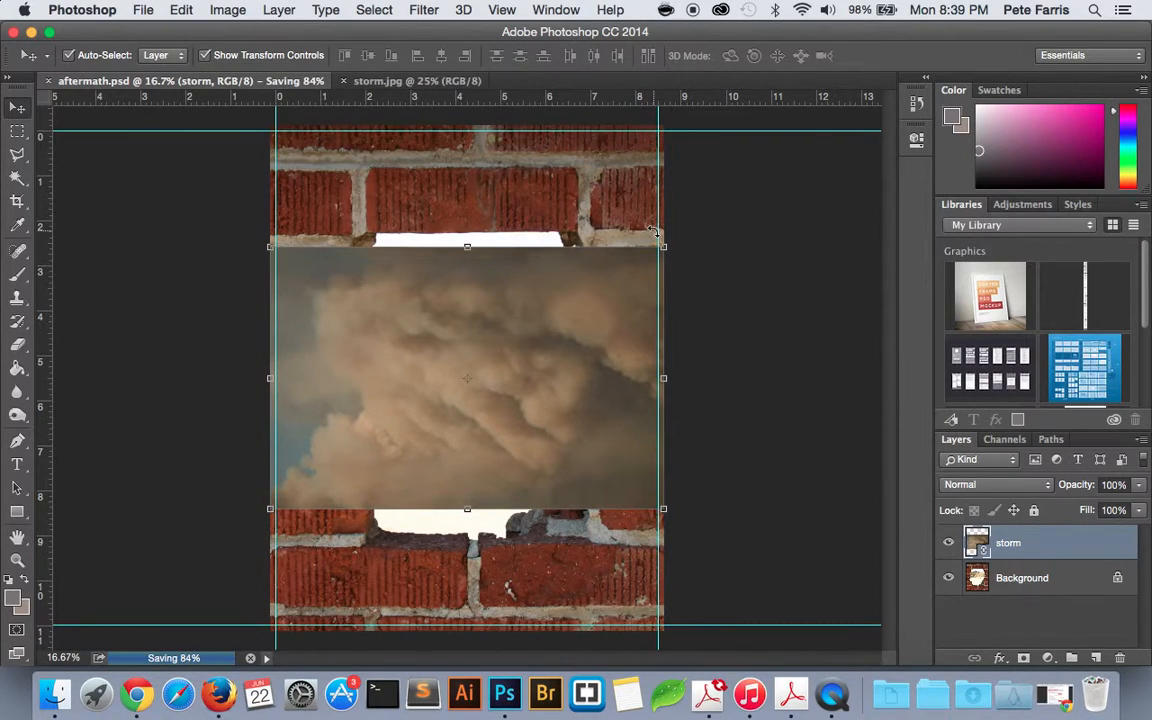
key("ctrl+t")
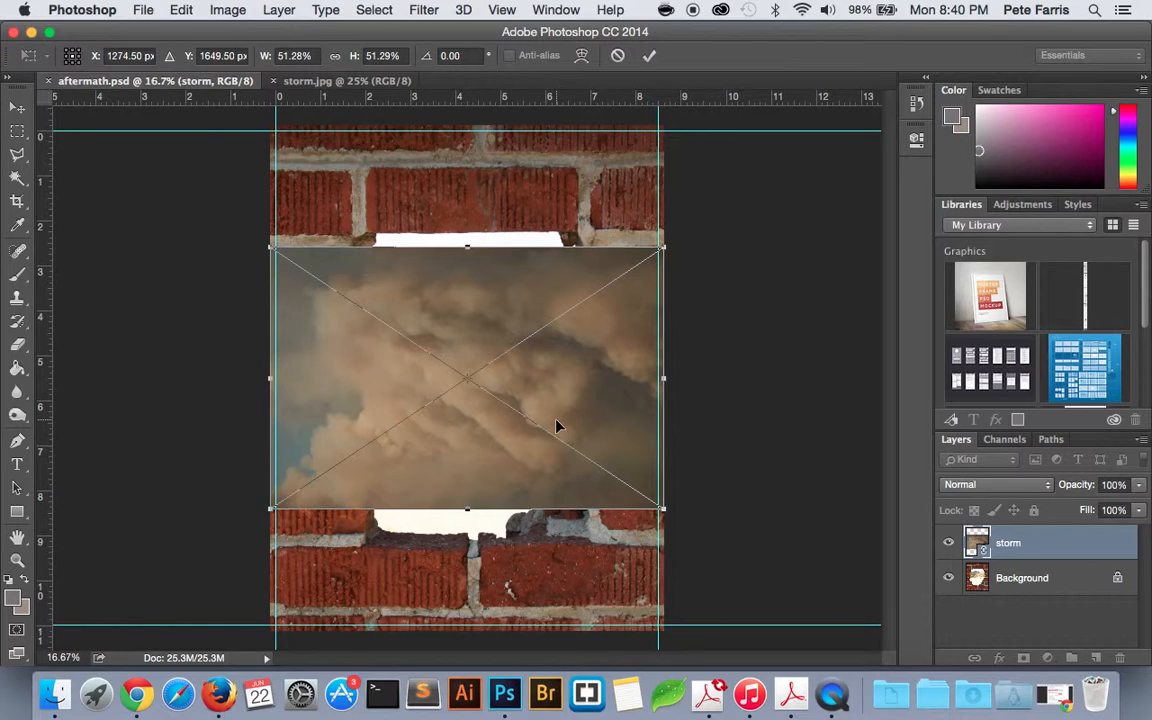
left_click(651, 56)
Switch to Finder and open the Movie folder inside the WIP folder on the Desktop
key("super+Tab")
key("super+Tab")
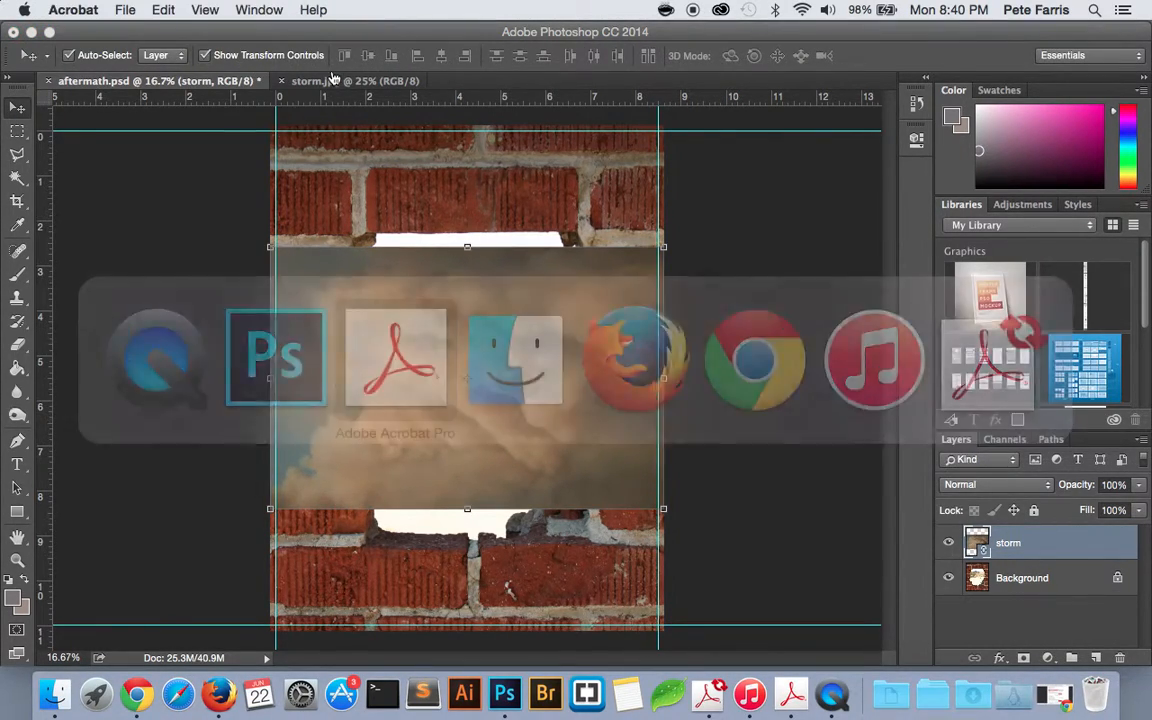
key("super+Tab")
key("super+Tab")
key("super+Tab")
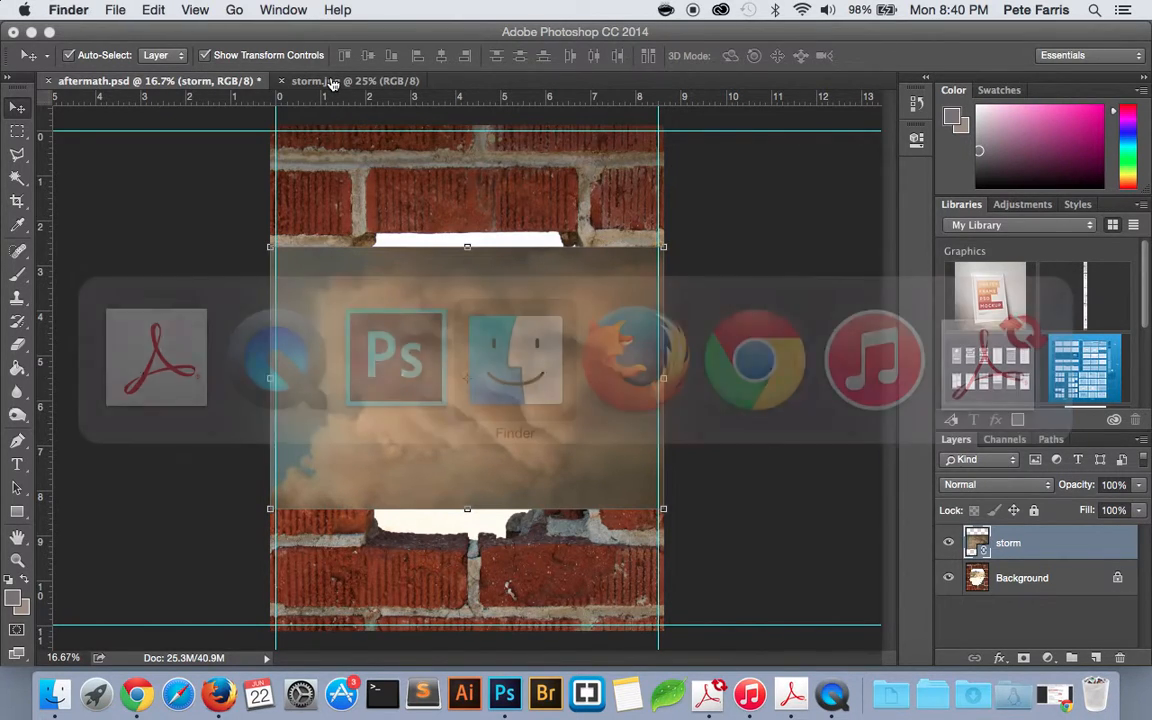
left_click(55, 693)
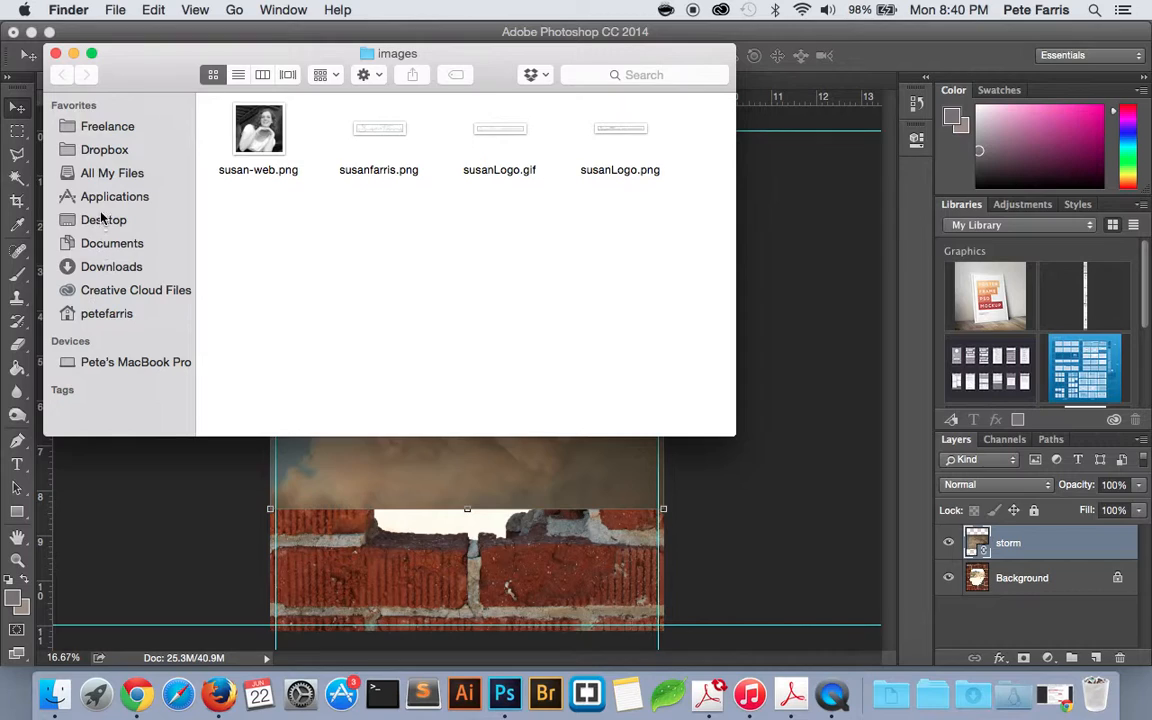
left_click(88, 220)
left_click(228, 149)
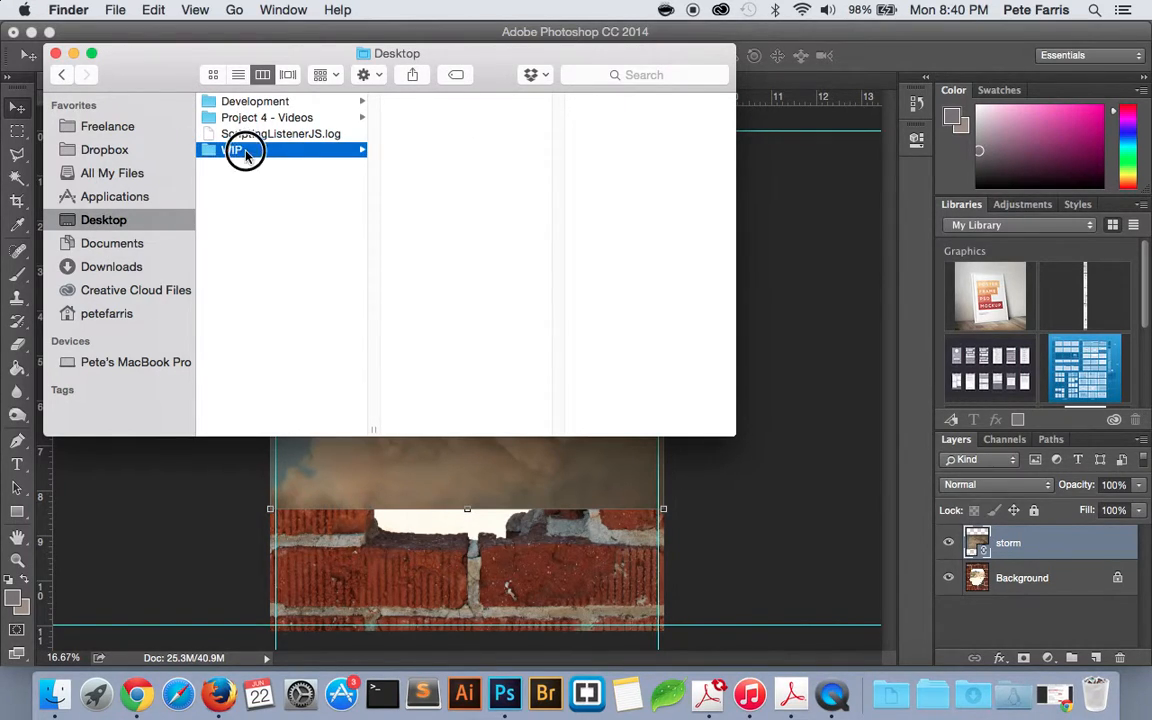
left_click(447, 103)
Preview skyline.jpg in the Movie folder and open it as a separate document in Photoshop
left_click(613, 138)
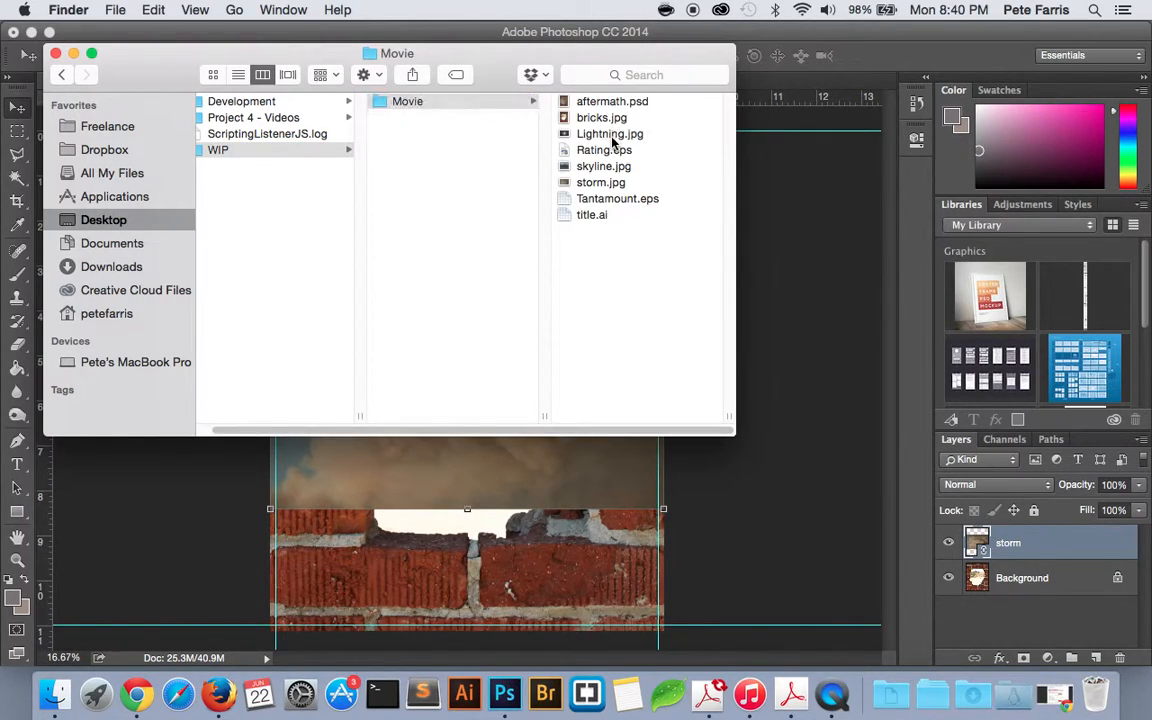
key("Down")
key("Down")
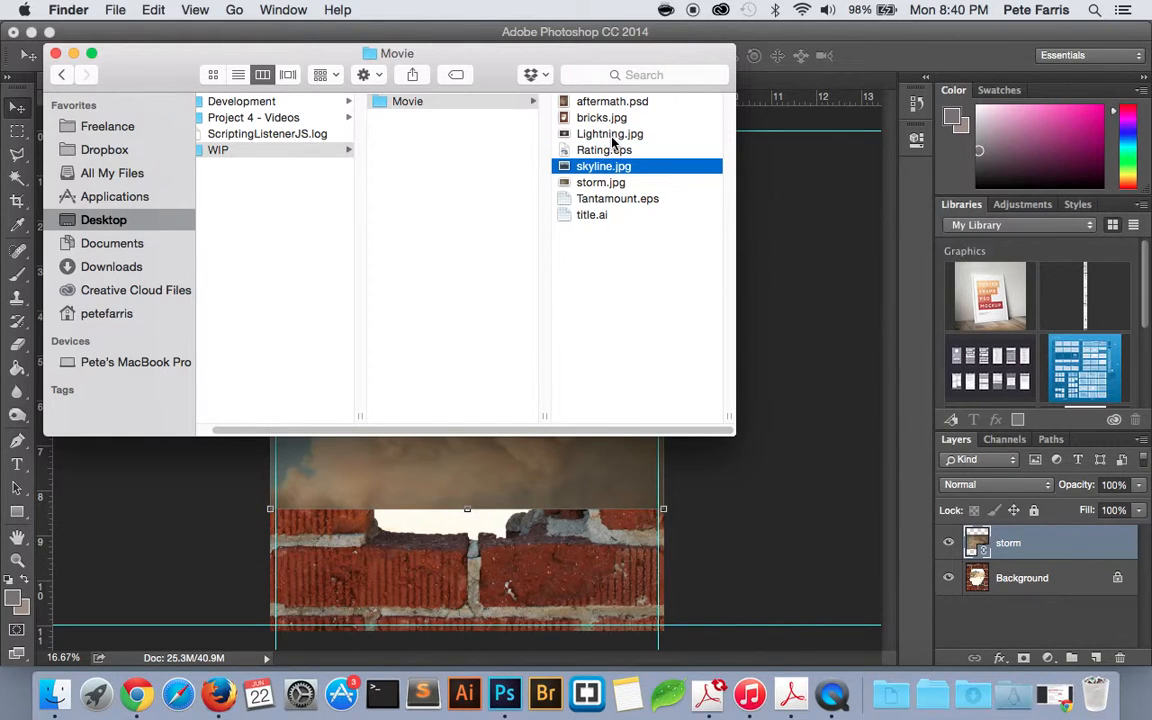
key("space")
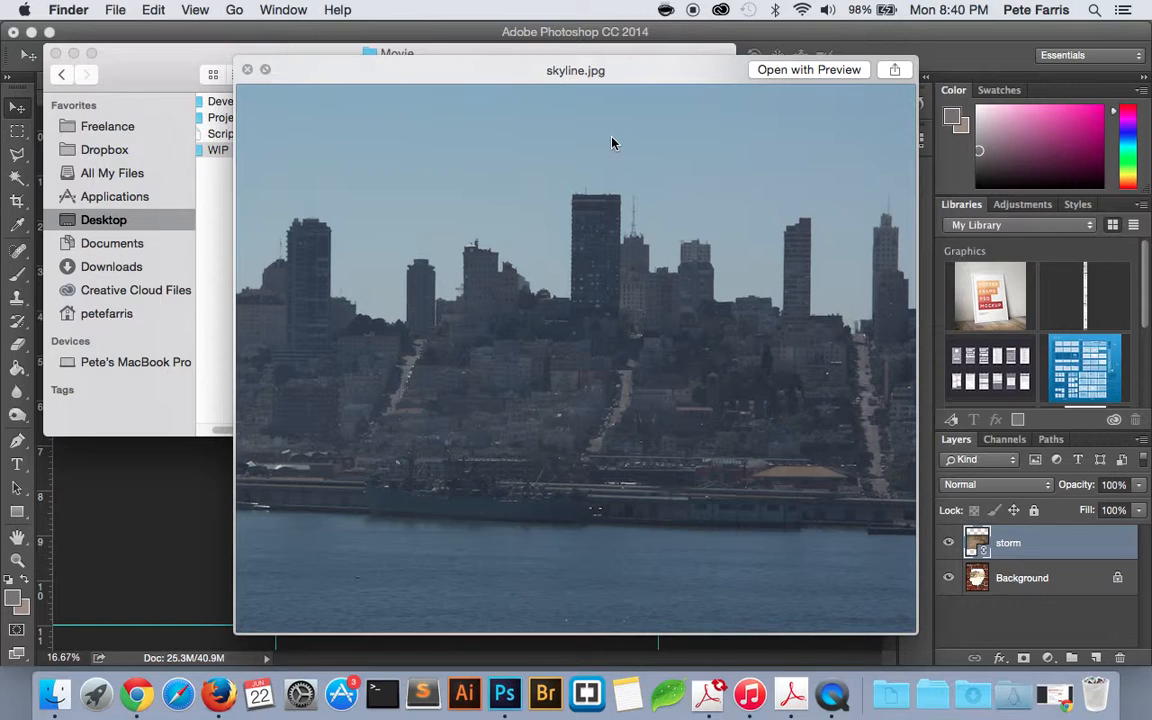
key("space")
left_click(610, 172)
left_click_drag(610, 180, 517, 700)
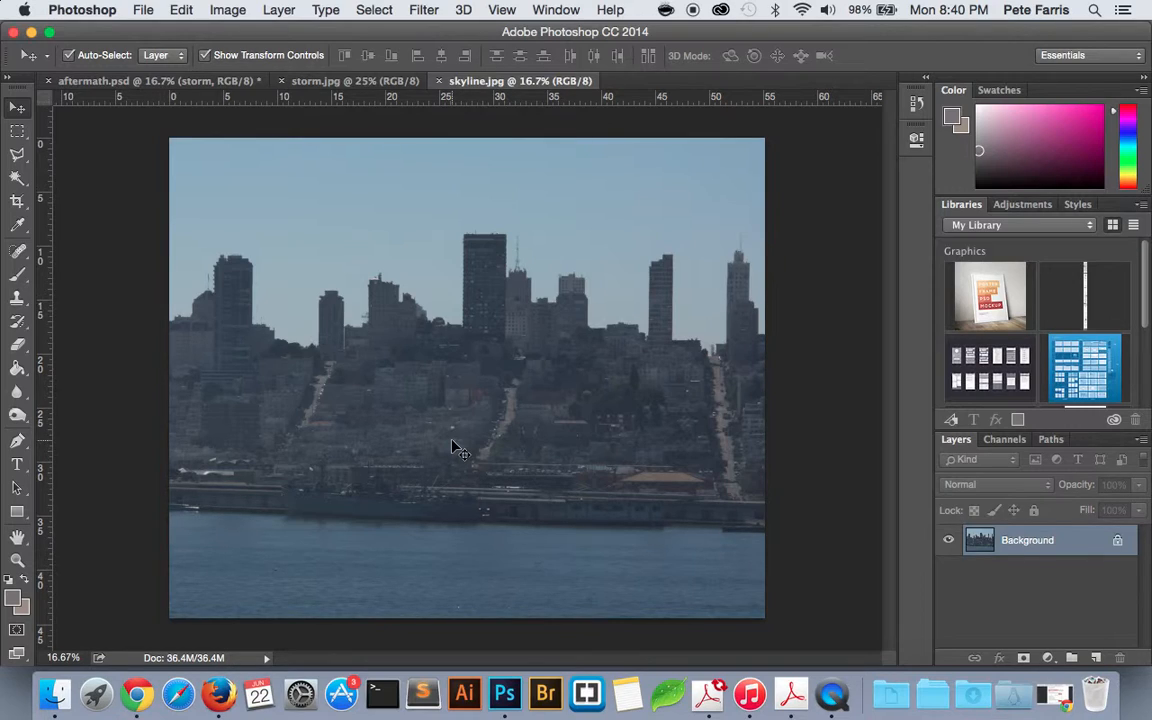
Select the sky in skyline.jpg with the Magic Wand at tolerance 32, add a layer mask and invert it to hide the sky
left_click(16, 180)
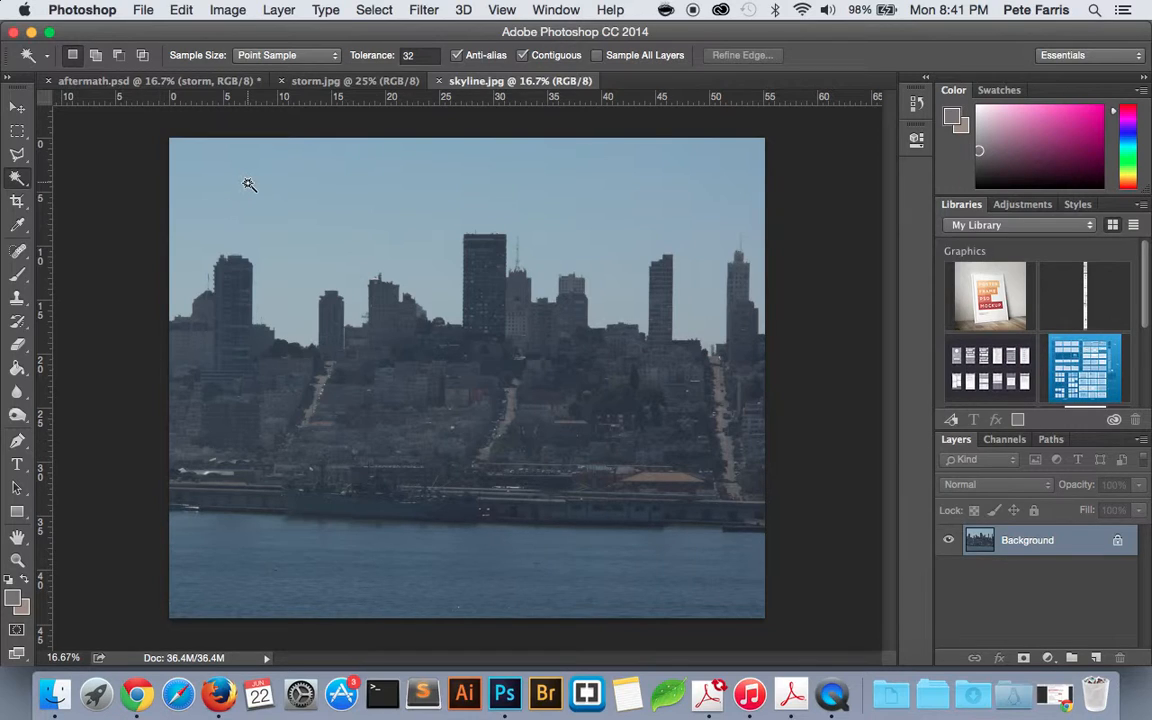
left_click(285, 231)
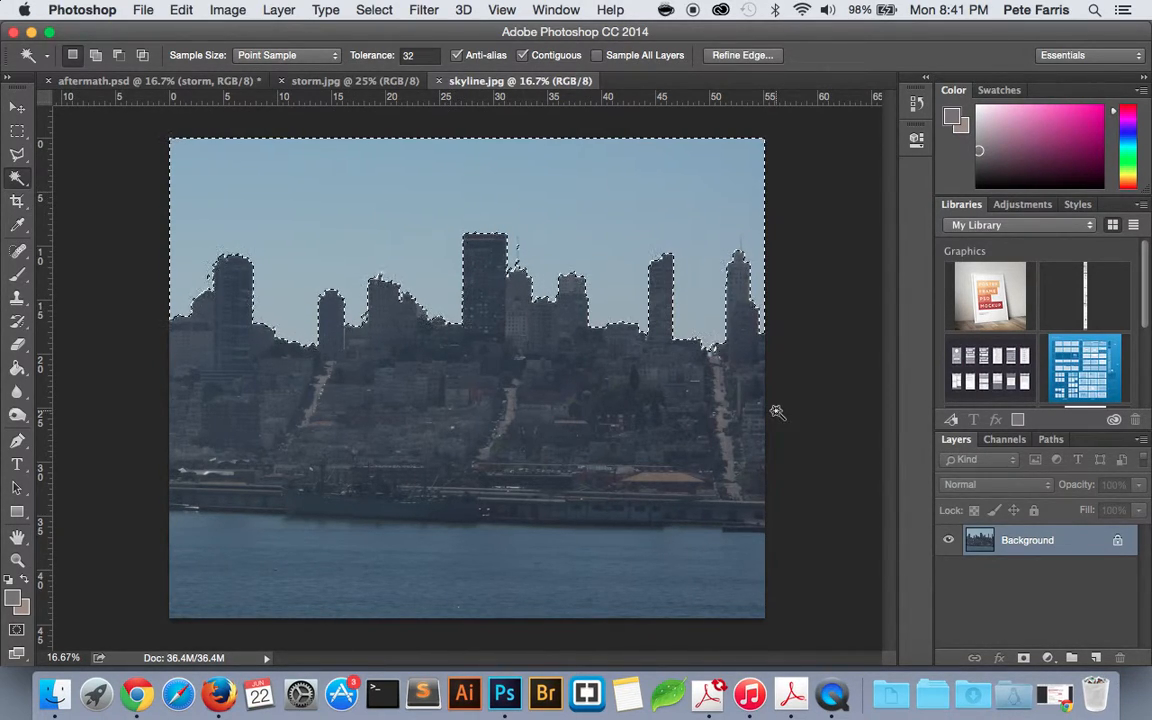
left_click(1022, 659)
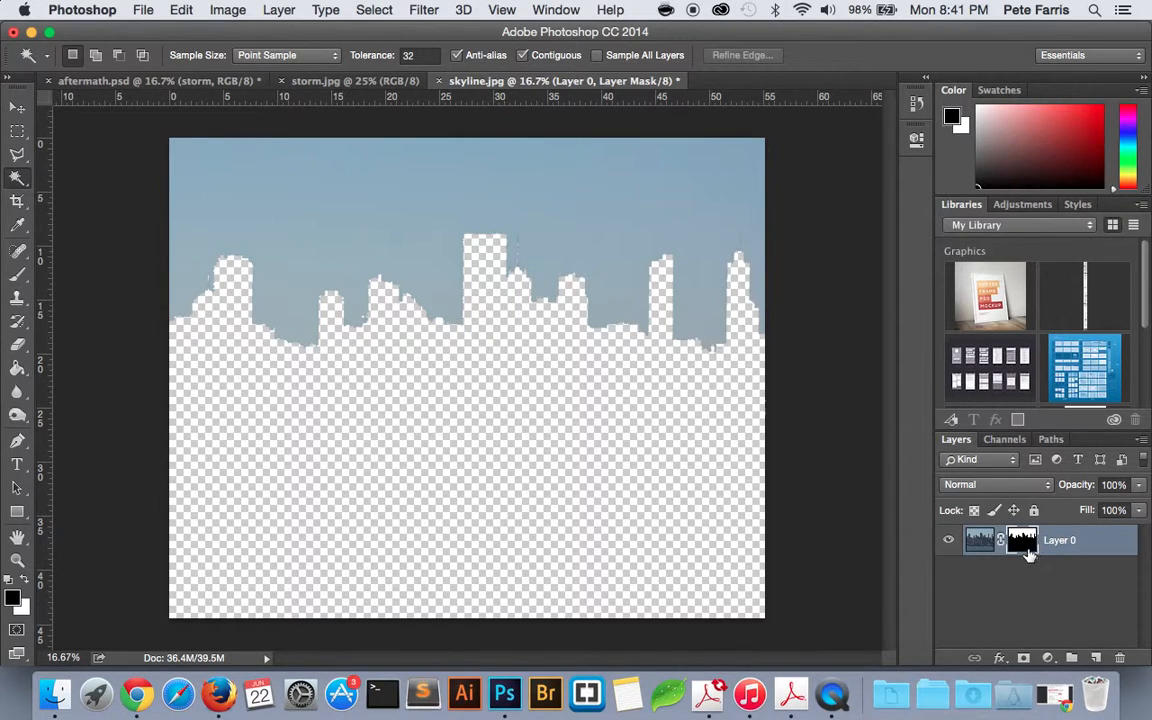
key("super+i")
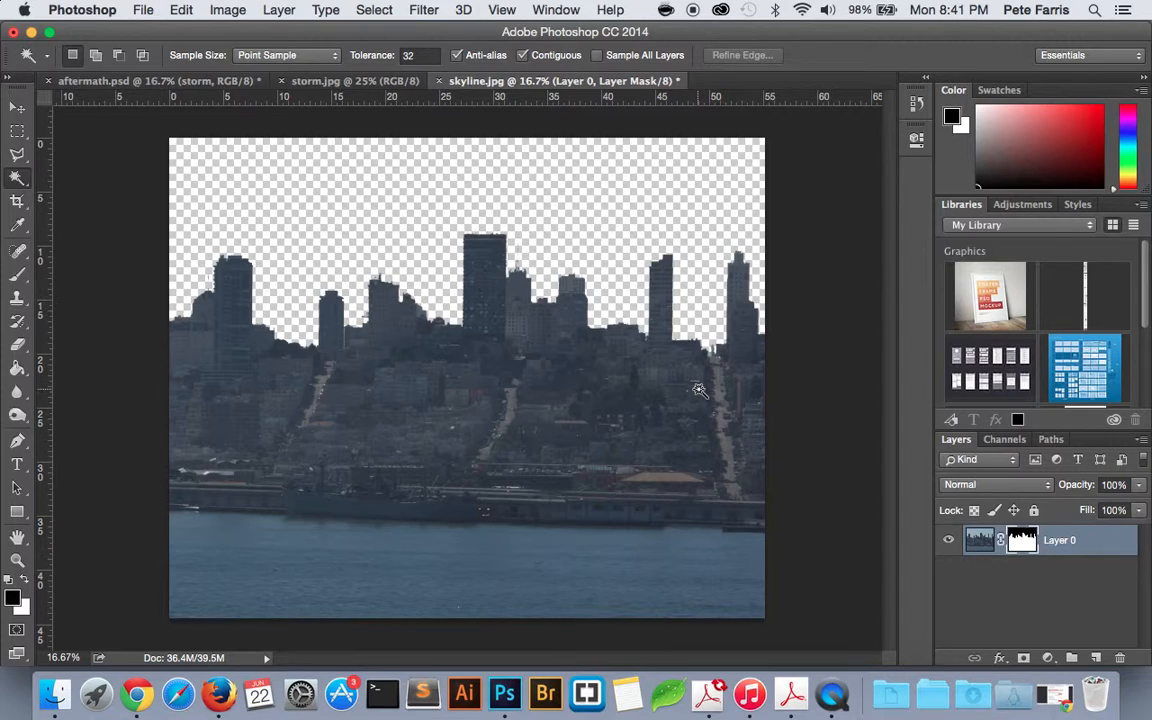
Undo the mask inversion, the layer mask and the sky selection in skyline.jpg
key("super+alt+z")
key("super+alt+z")
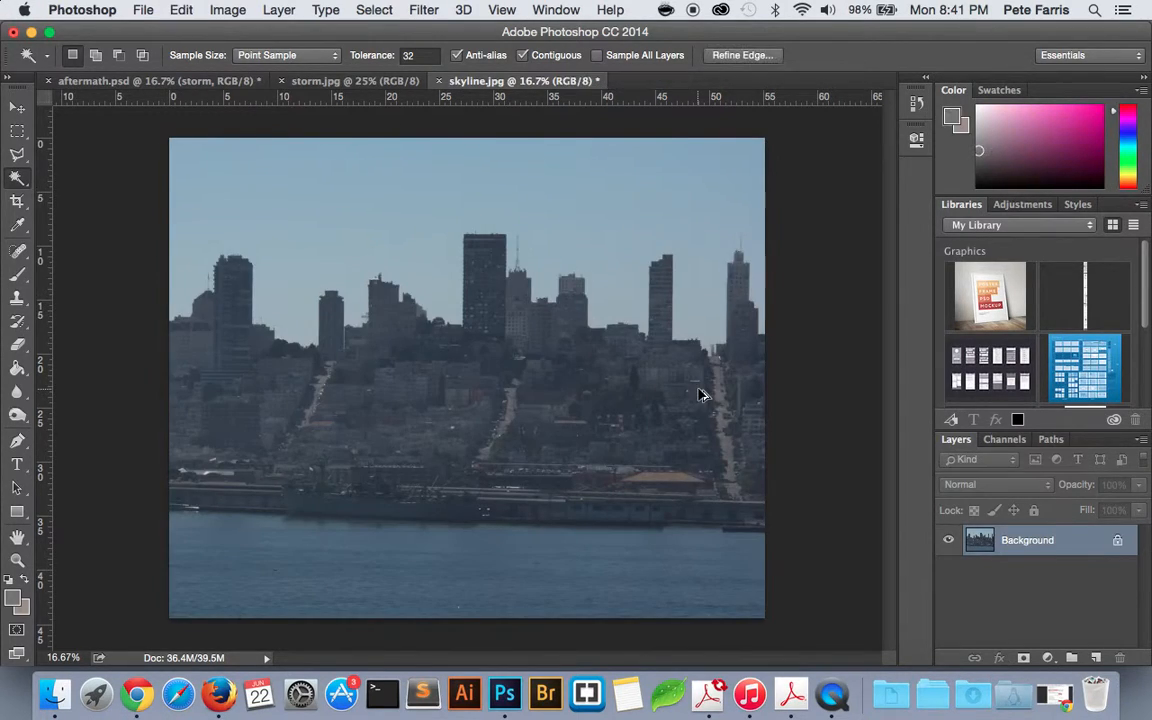
key("super+alt+z")
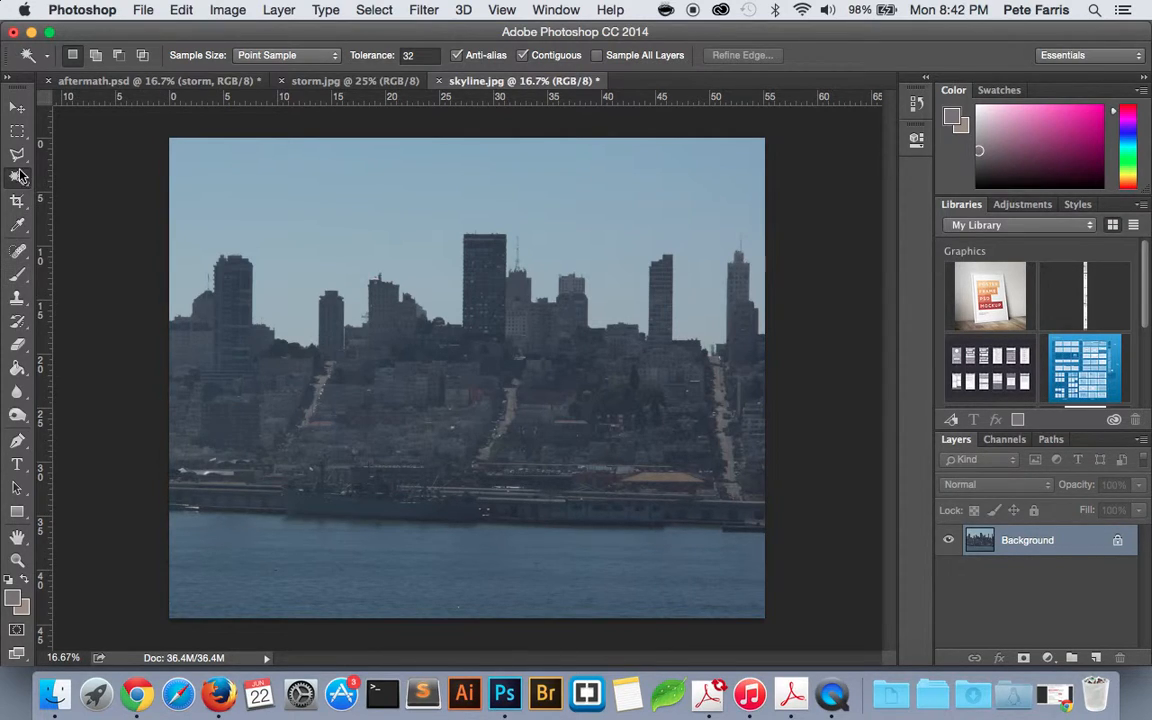
left_click(16, 133)
left_click_drag(14, 138, 81, 129)
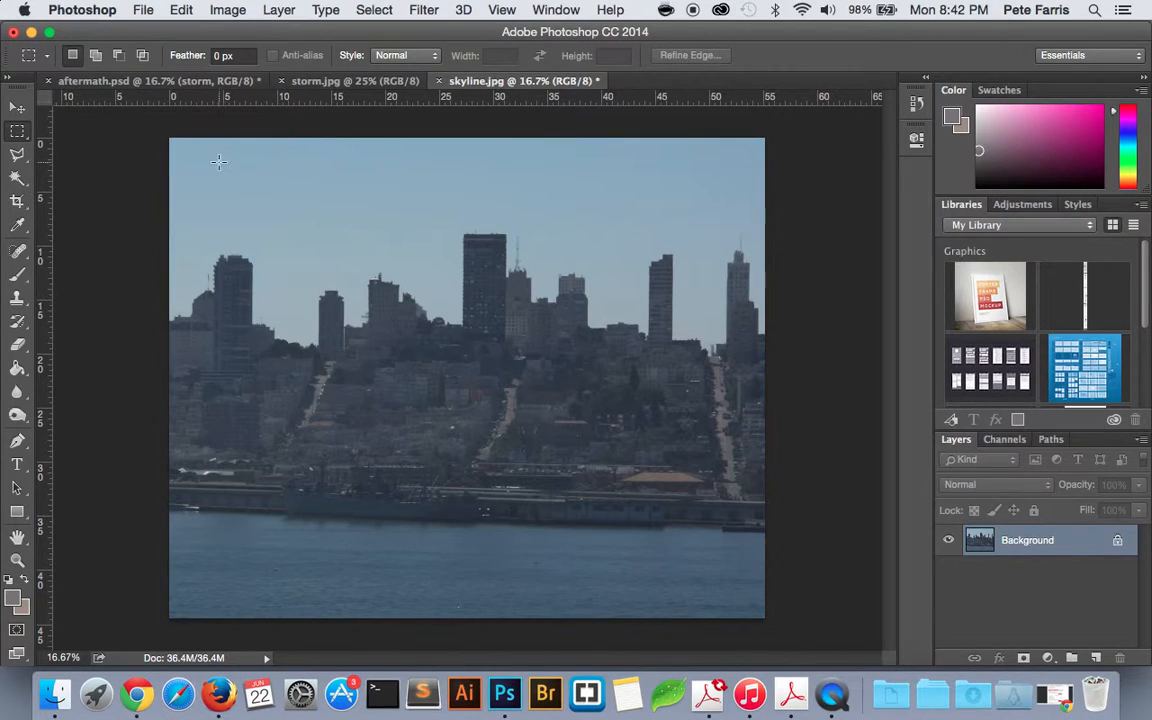
left_click_drag(167, 139, 788, 693)
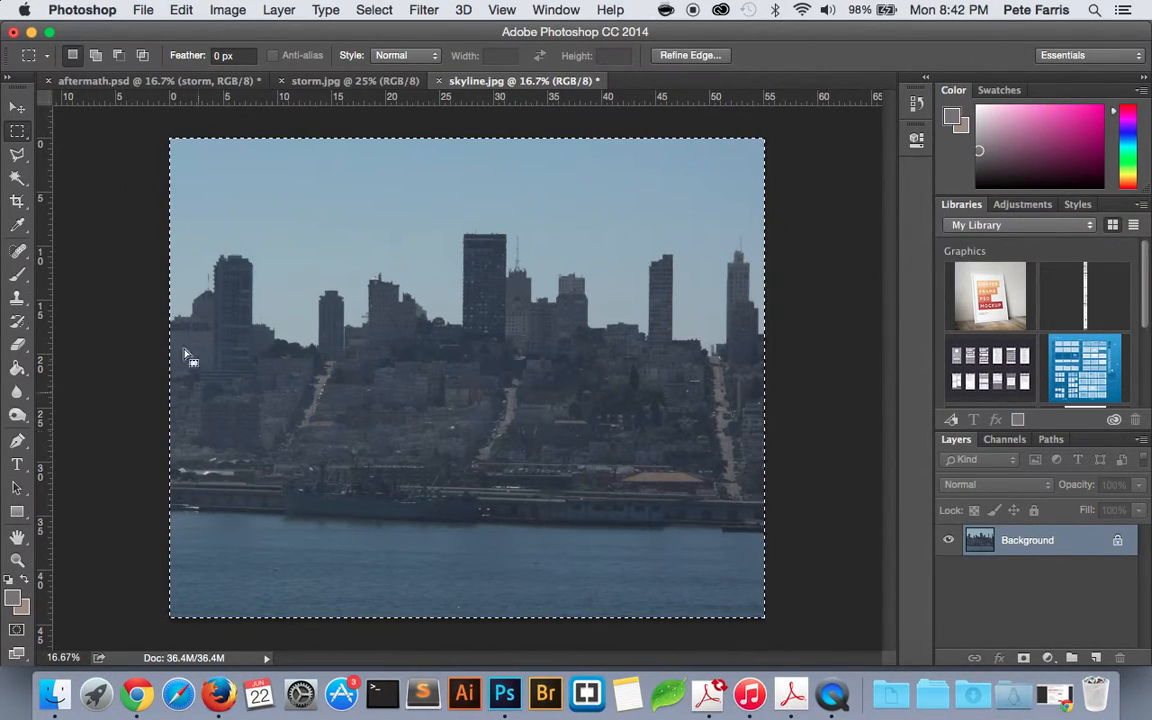
left_click(452, 180)
left_click_drag(429, 136, 795, 682)
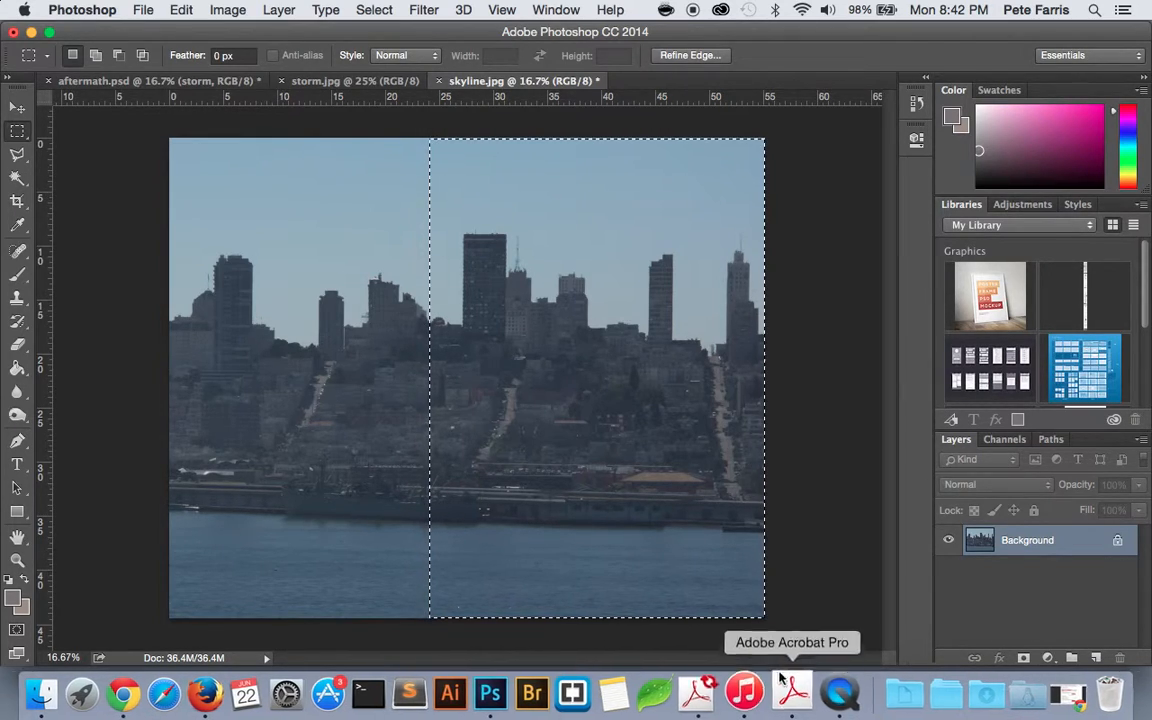
left_click(551, 496)
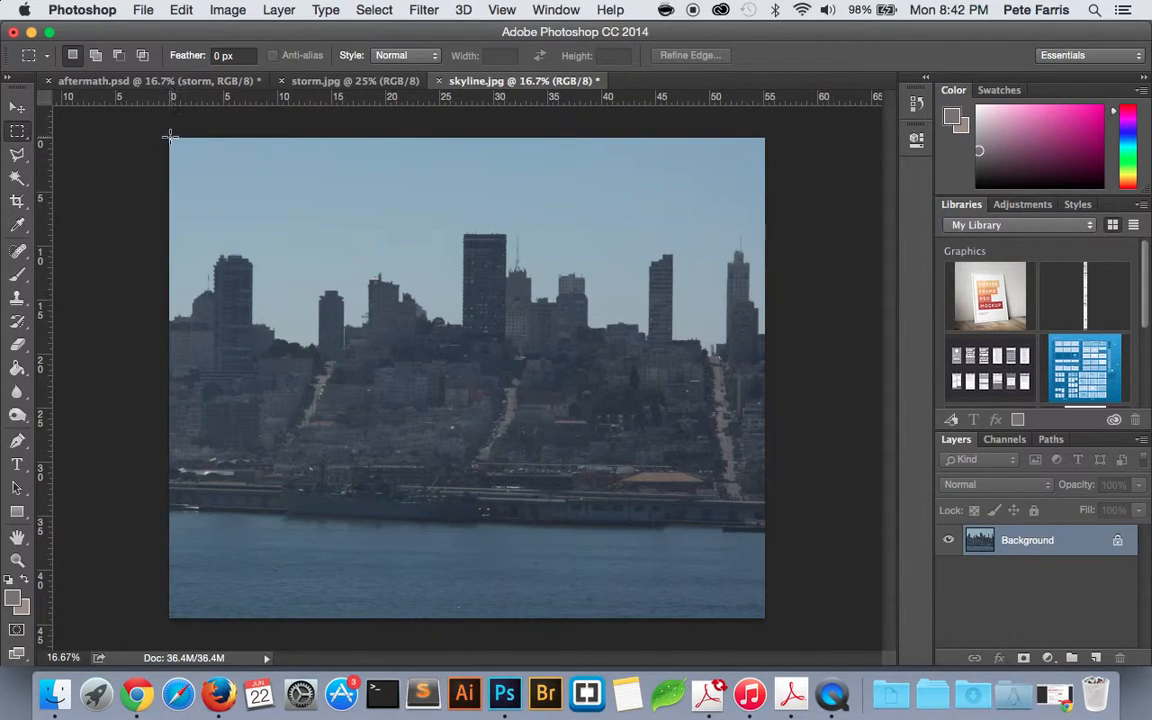
left_click_drag(157, 130, 576, 622)
left_click(576, 622)
Set the skyline image's resolution to 300 pixels/inch with Resample off
left_click(227, 10)
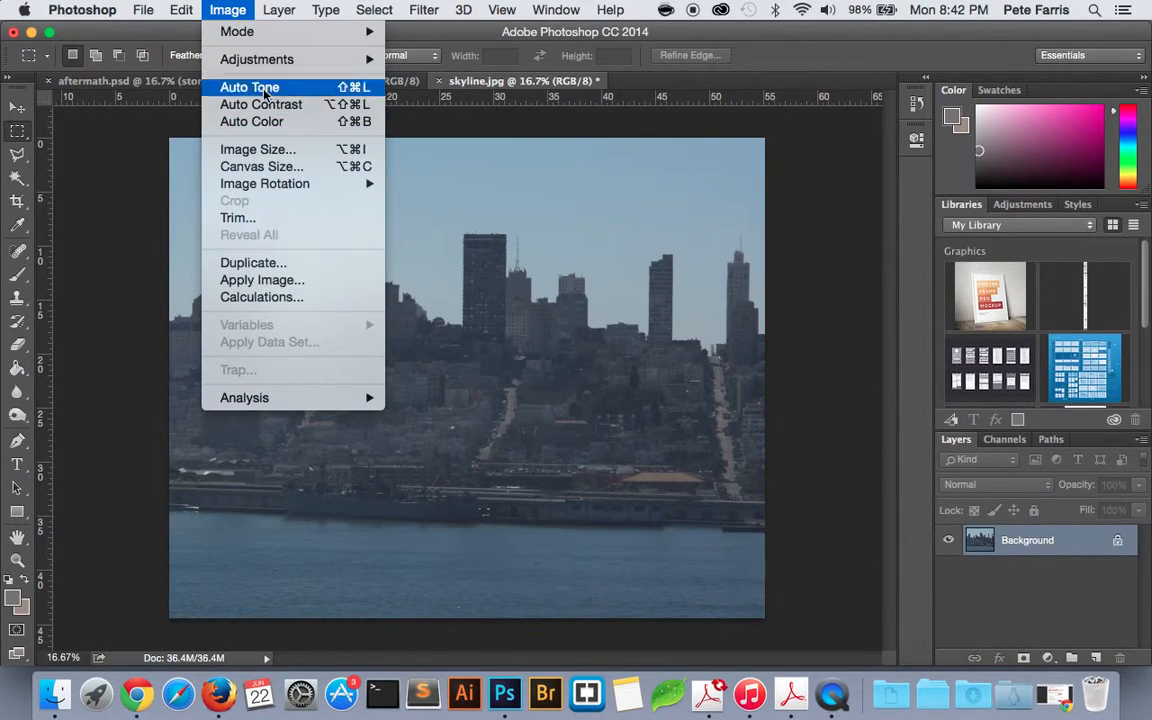
left_click(257, 149)
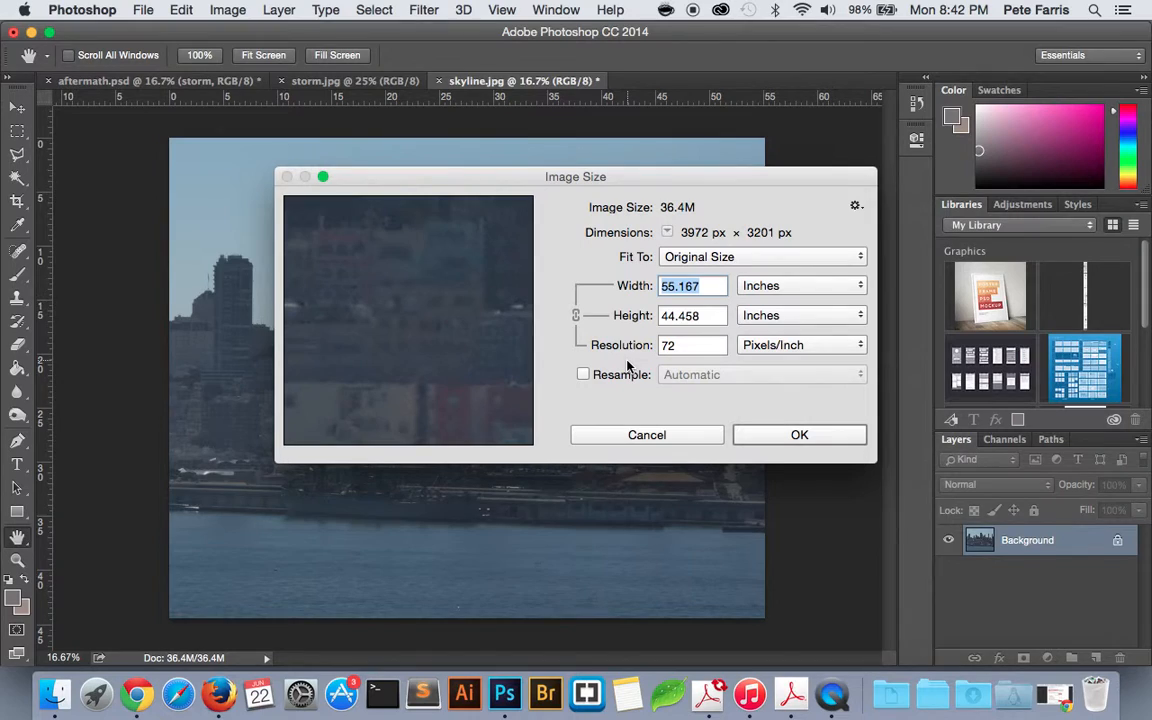
type("300")
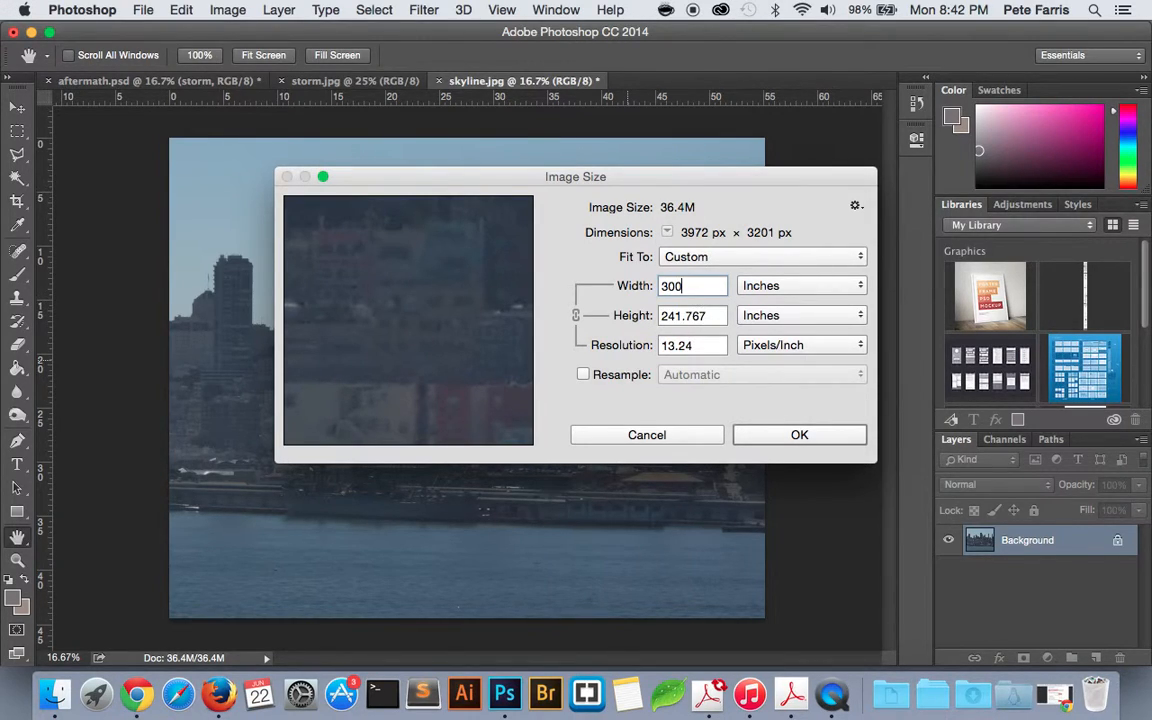
key("BackSpace")
key("super+z")
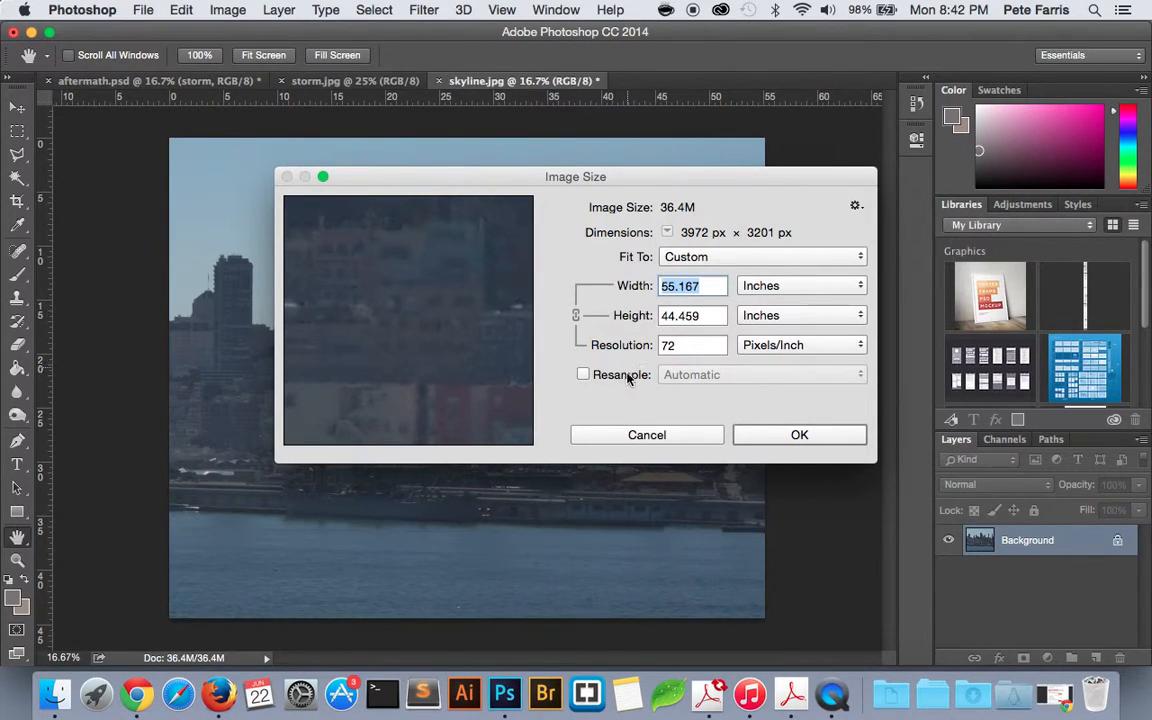
double_click(699, 344)
type("300")
key("Tab")
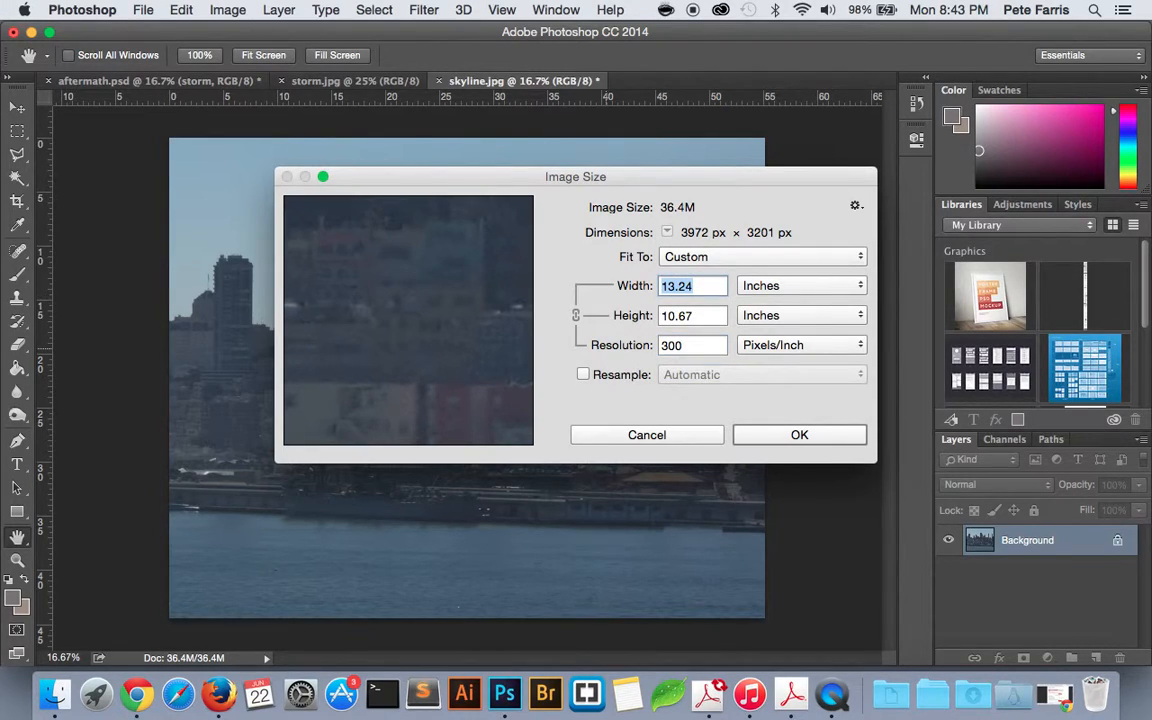
key("Return")
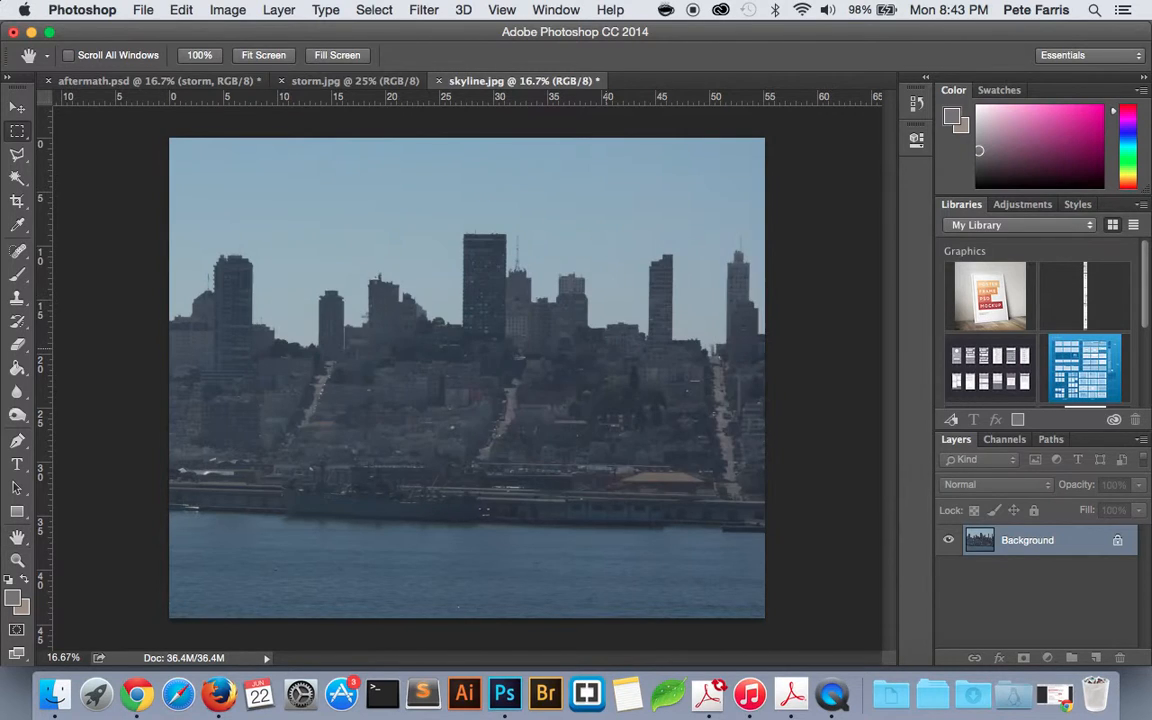
Draw a rectangular marquee about 8.5 in wide over the full image height and center it horizontally on the skyline
key("m")
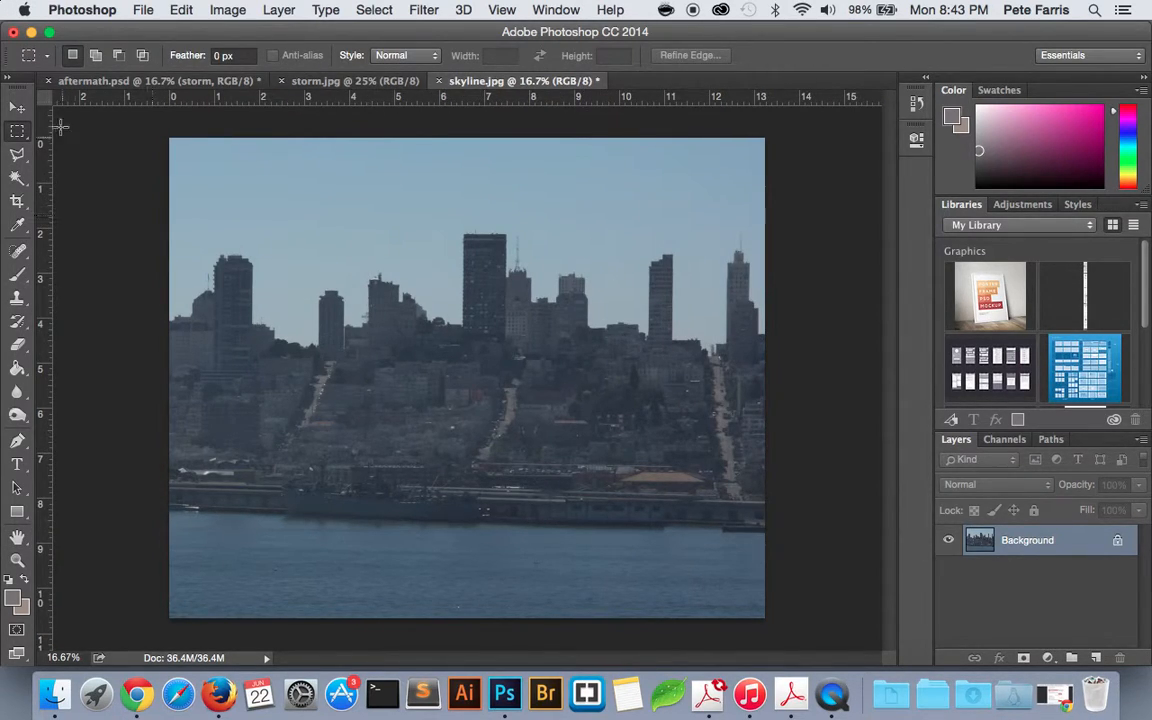
left_click_drag(169, 136, 551, 627)
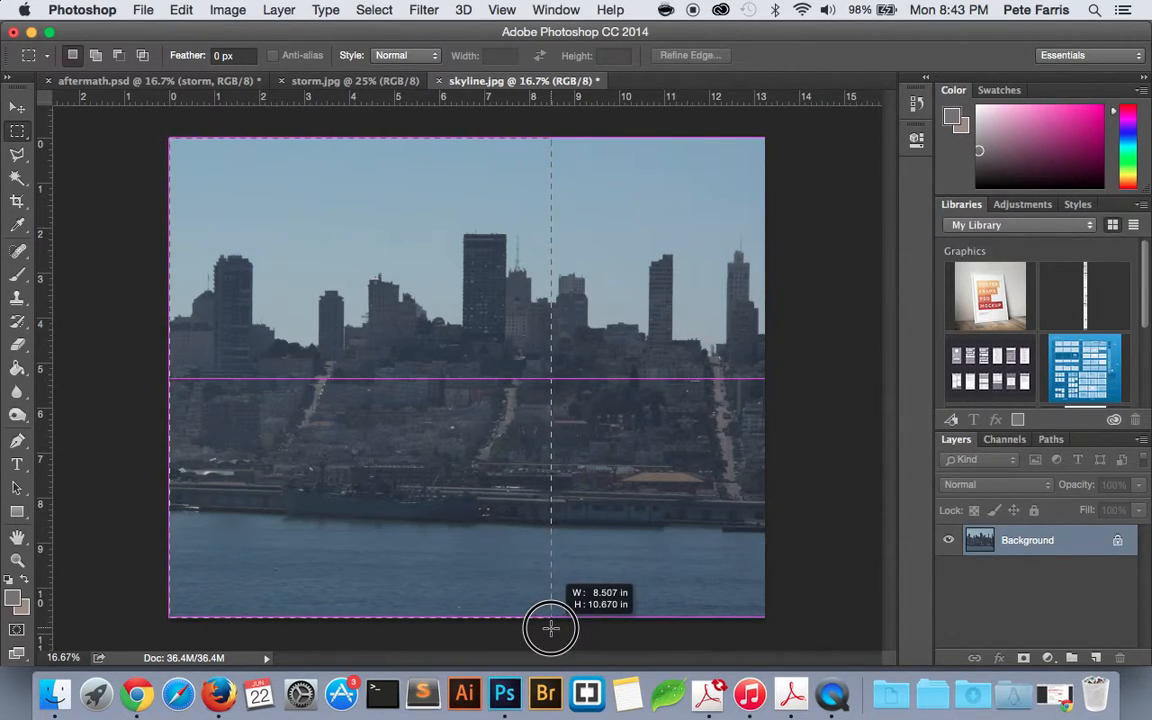
left_click_drag(551, 628, 551, 628)
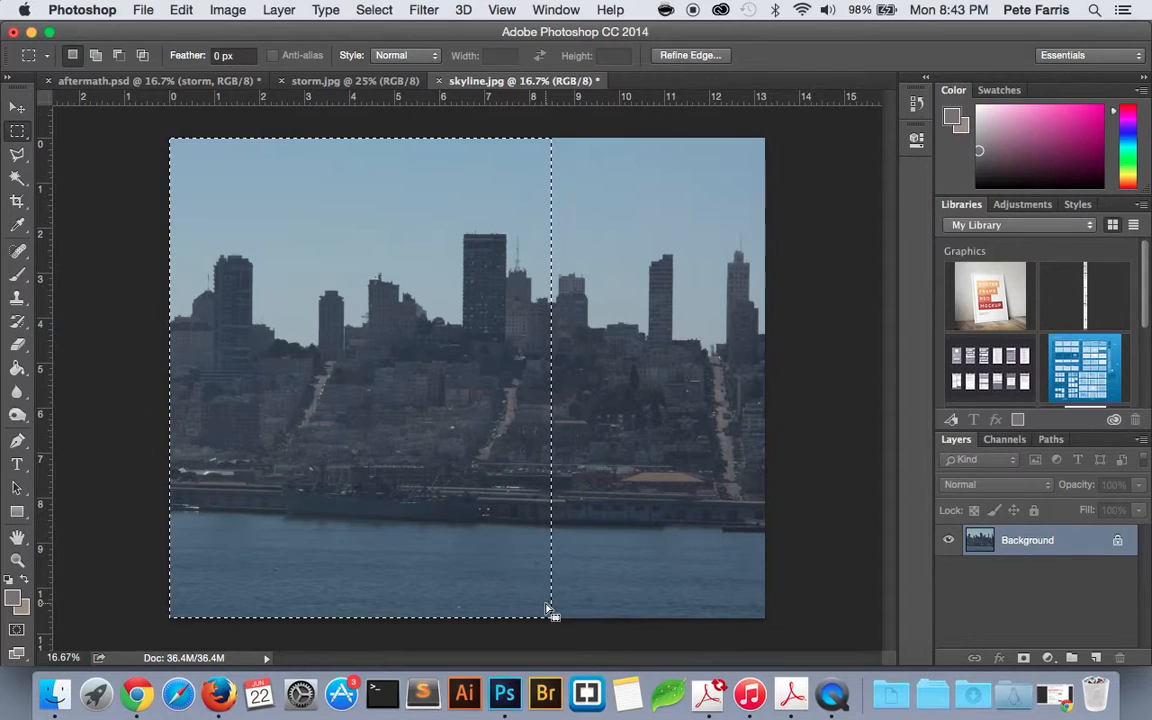
left_click_drag(501, 507, 596, 507)
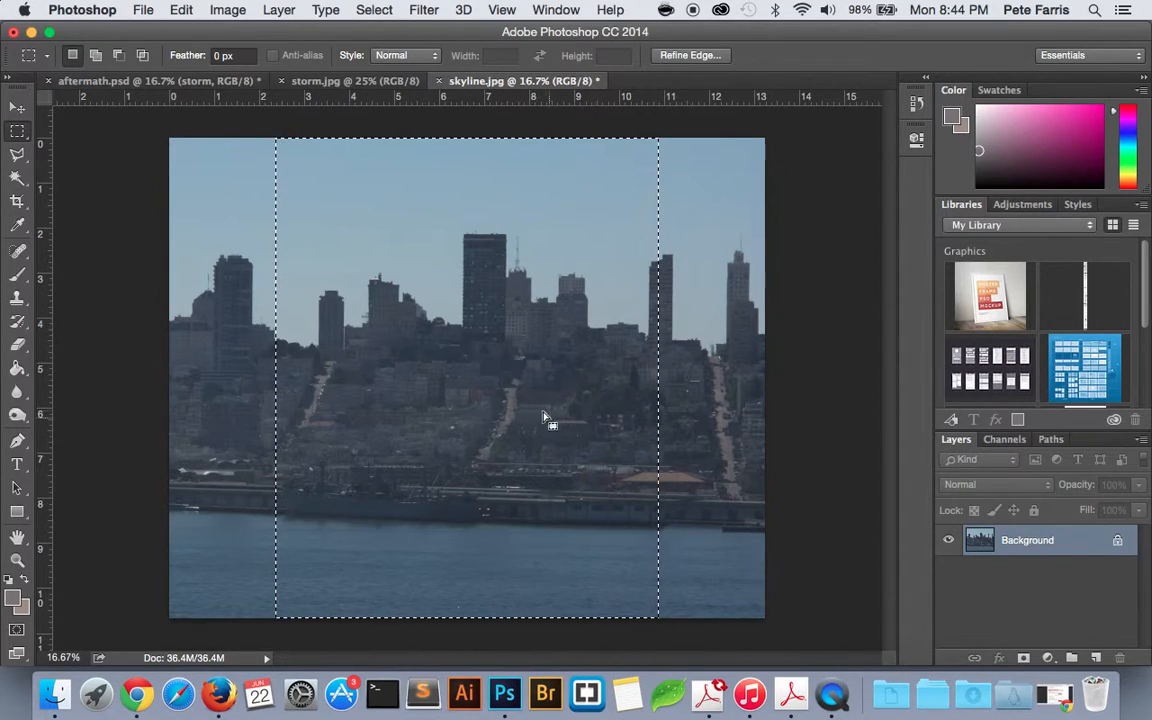
Subtract the water area along the lower part of the image from the rectangular selection
left_click(118, 57)
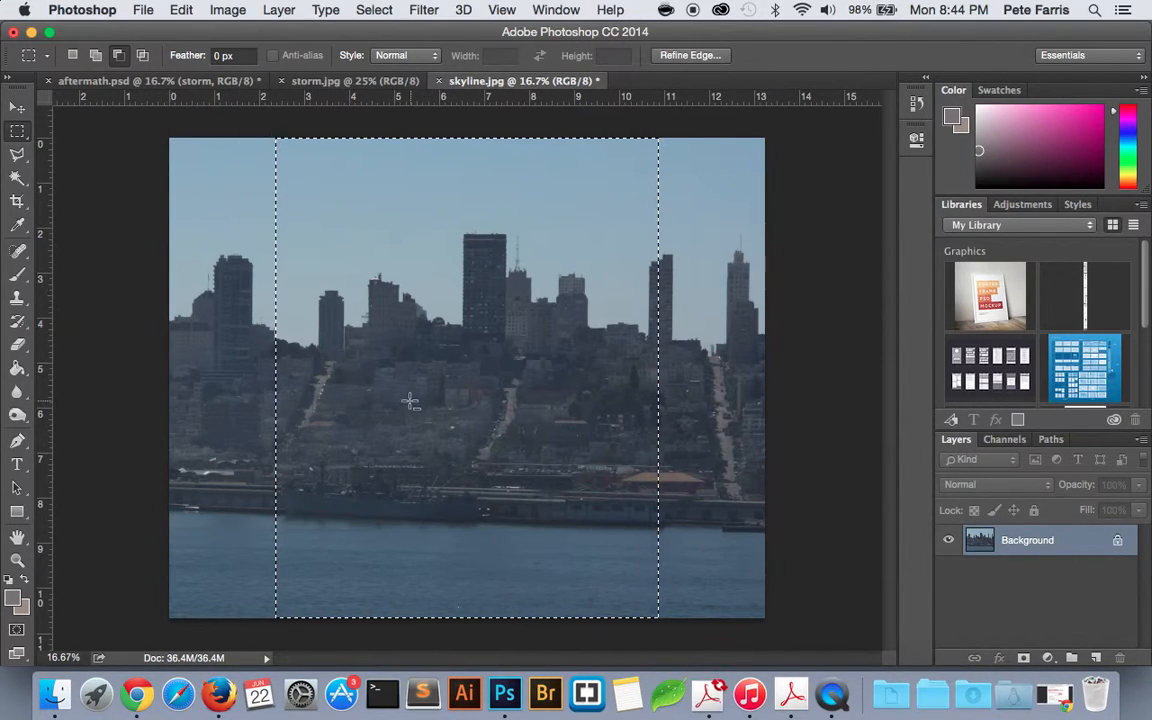
left_click(264, 508)
left_click_drag(414, 580, 680, 632)
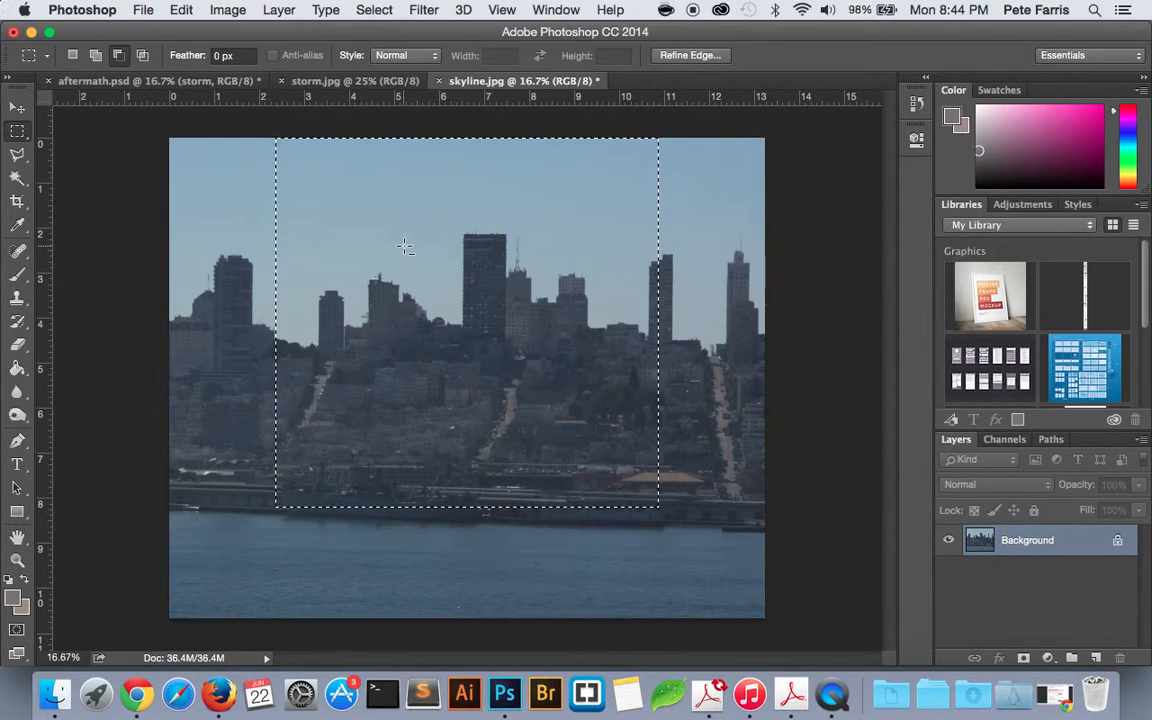
Copy the selected skyline area and paste it into aftermath.psd as a new layer above the storm layer
left_click(160, 80)
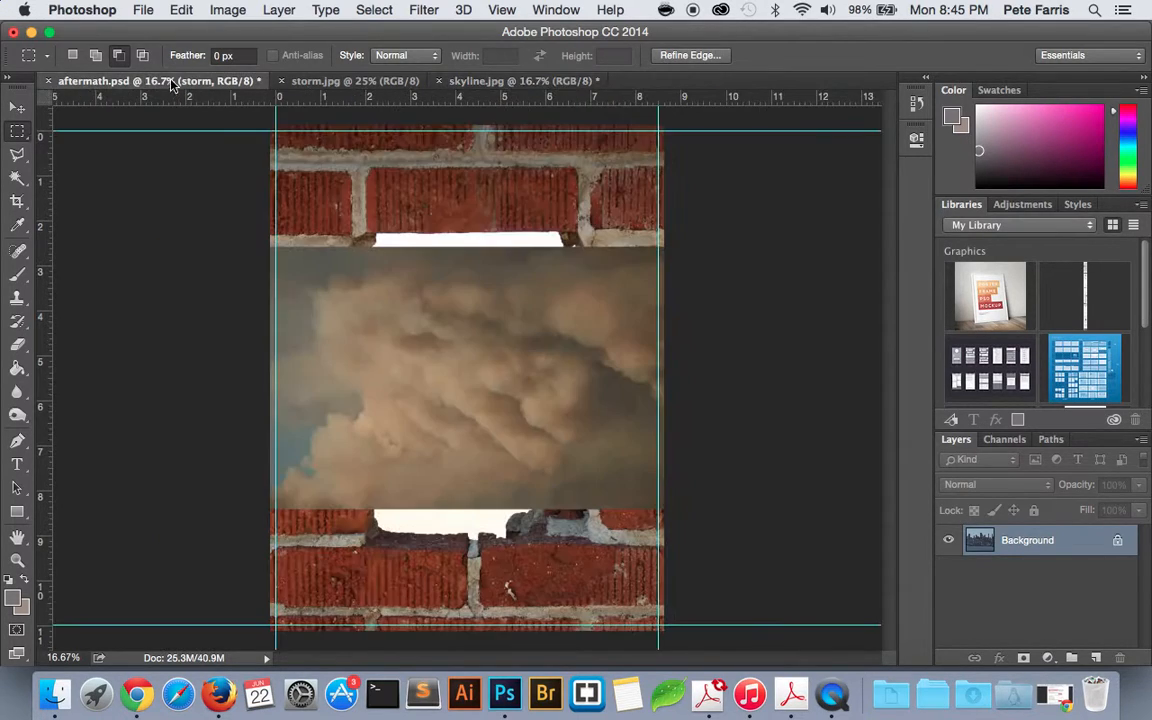
left_click(503, 84)
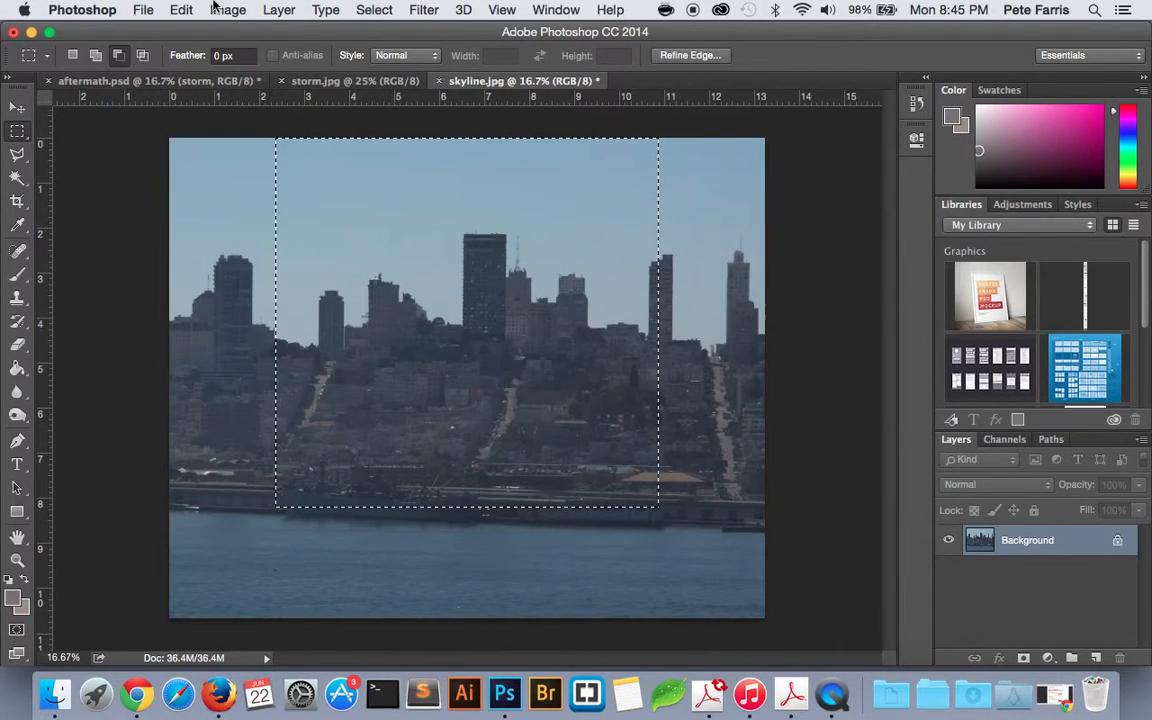
left_click(178, 10)
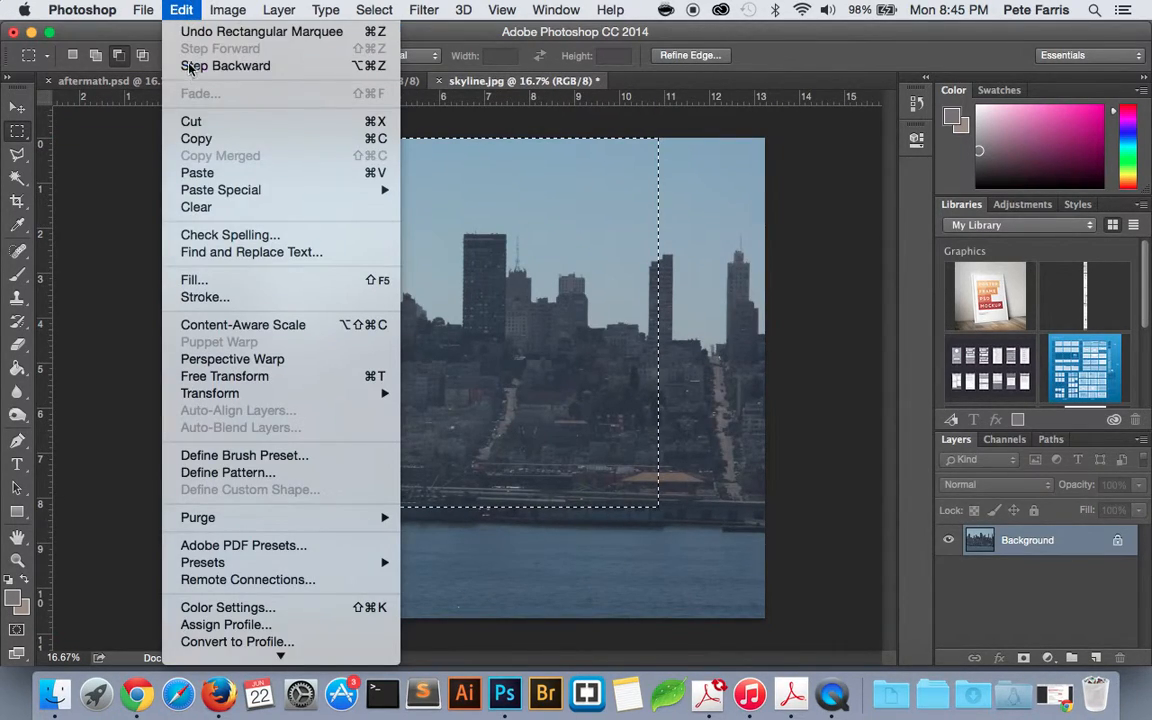
left_click(225, 140)
left_click(172, 86)
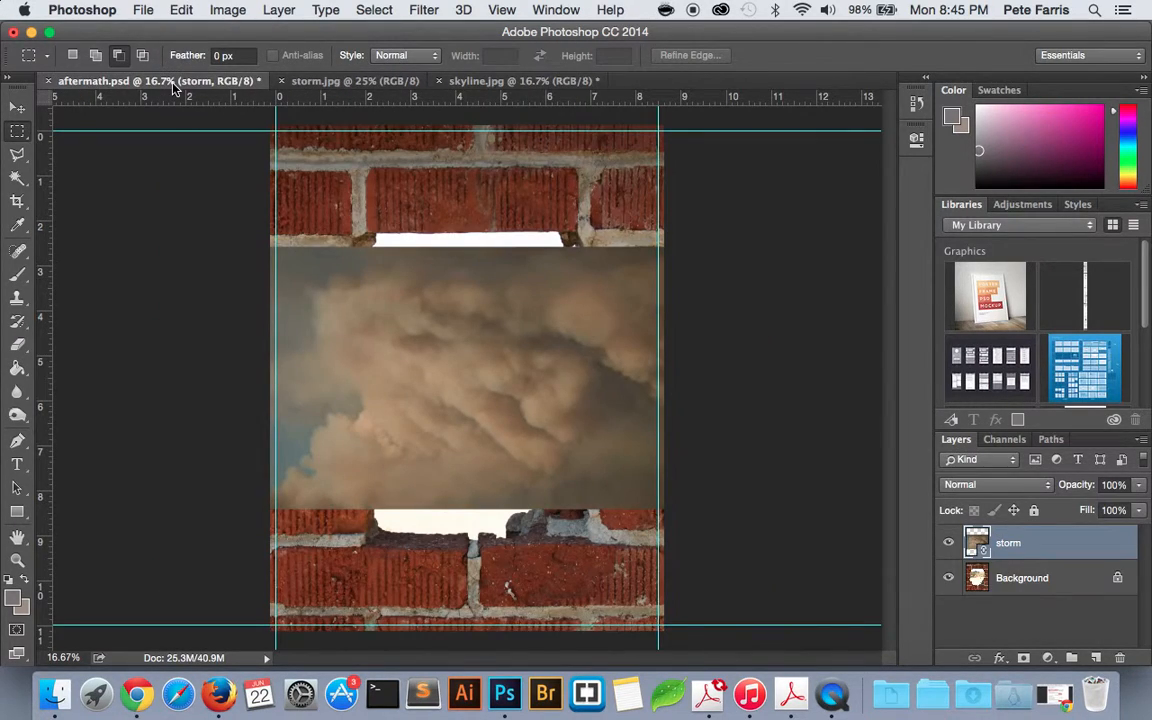
left_click(183, 9)
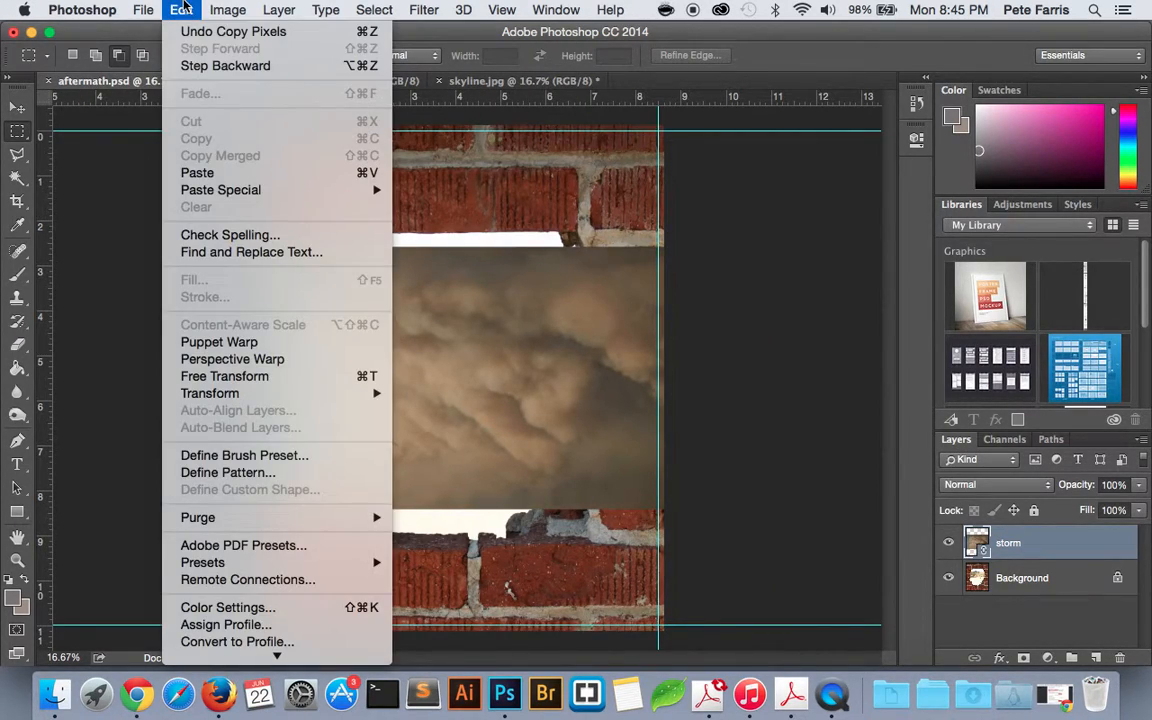
left_click(224, 178)
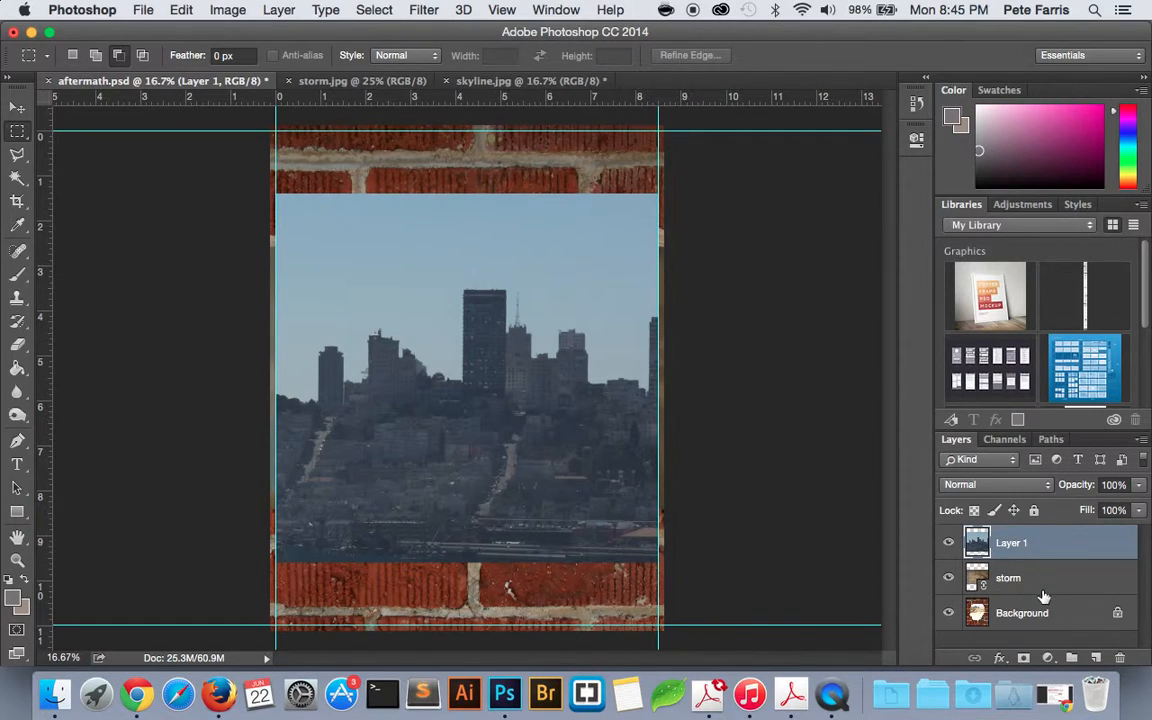
Rename the pasted layer as skyline
double_click(1012, 545)
type("skyline")
key("Return")
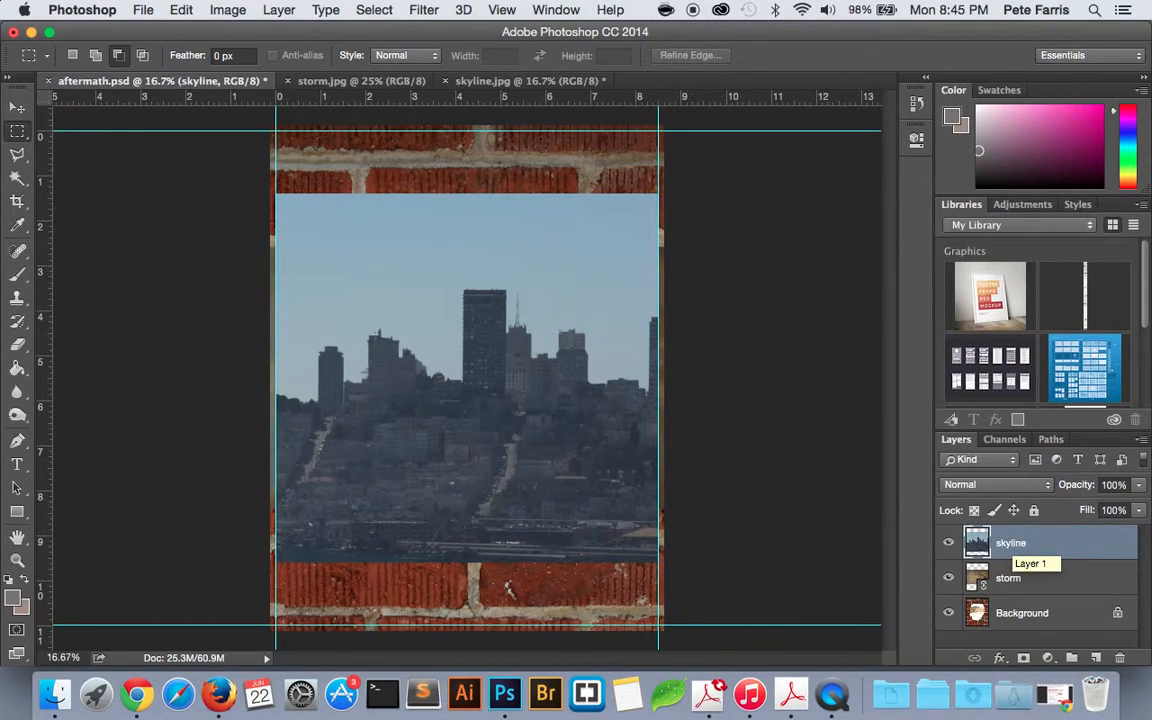